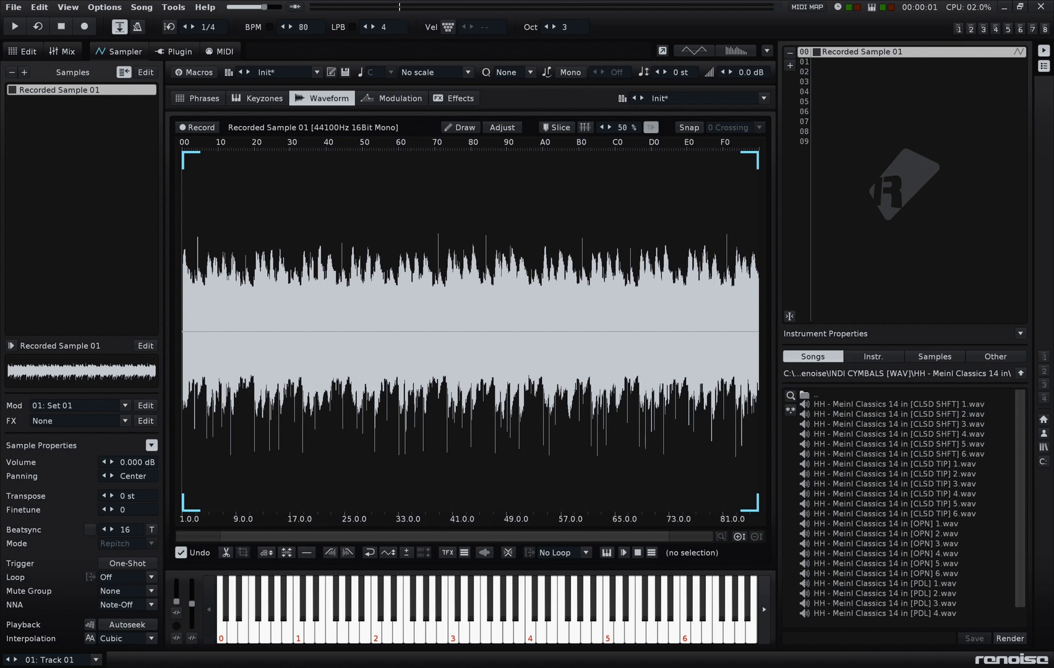
- Audition the recorded sample and record it as a C-4 note at line 00 of Track 01 in the pattern
key("q")
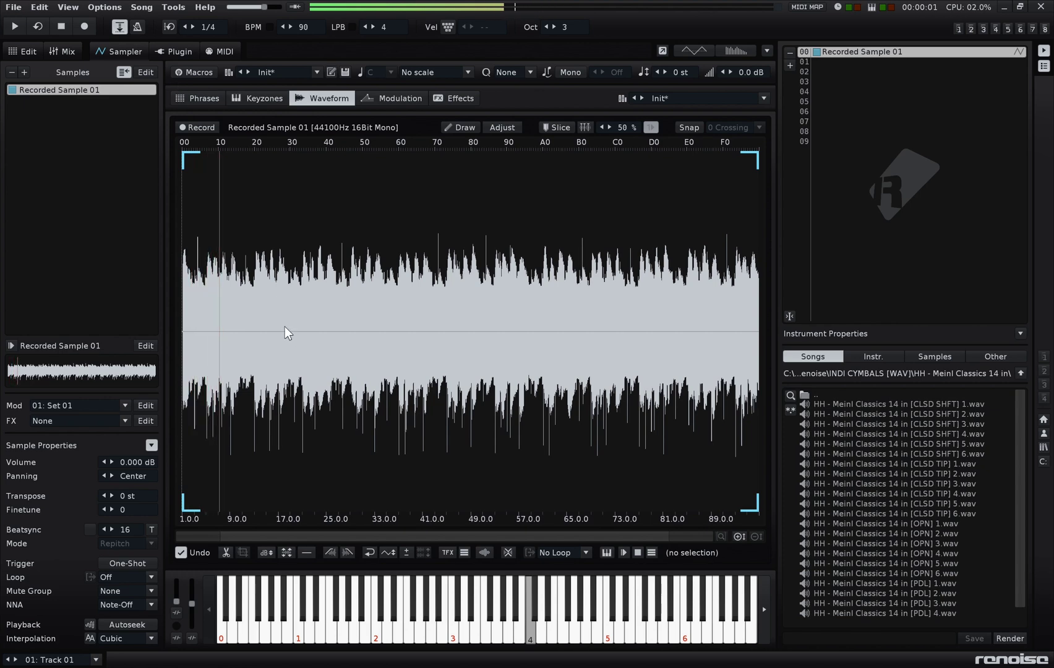
left_click(25, 51)
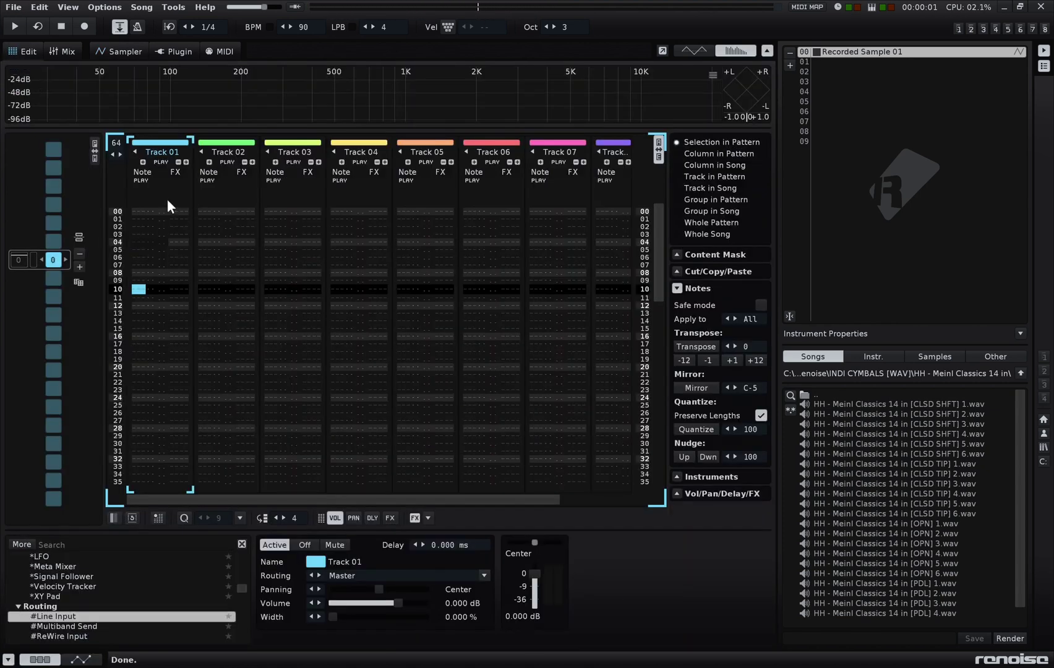
left_click(145, 227)
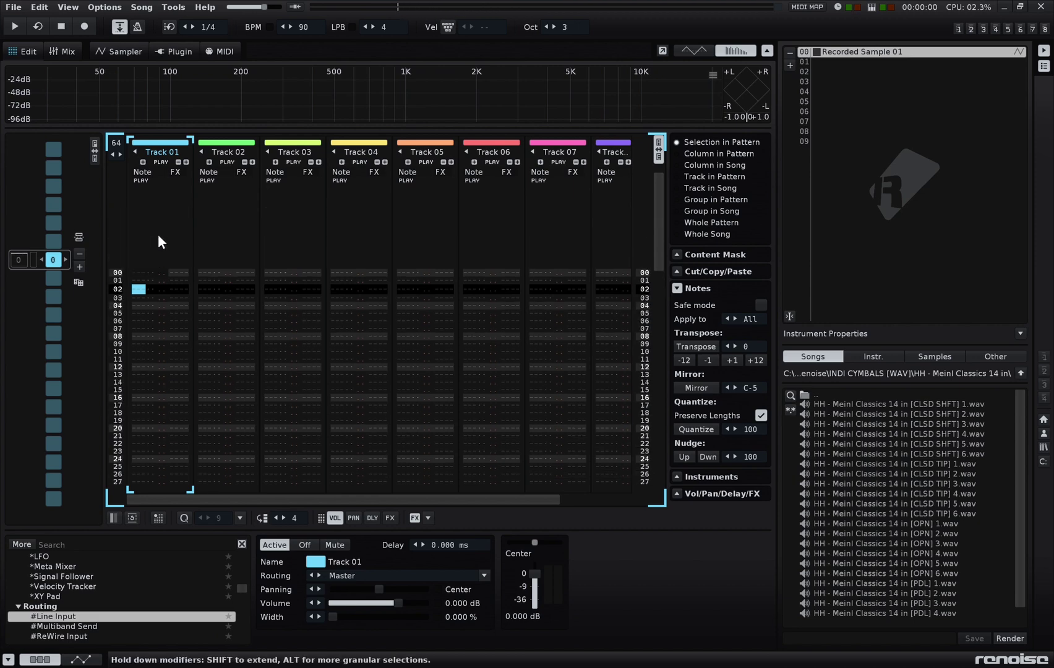
left_click(84, 26)
key("space")
key("q")
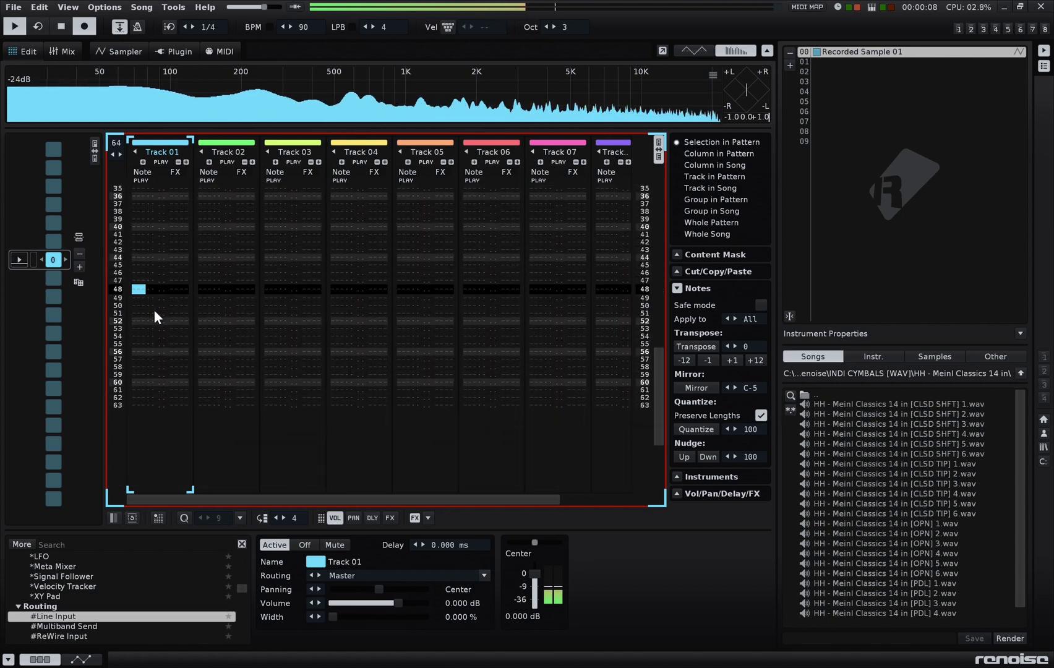
- Duplicate the pattern in the sequence and check the playback of the first and second patterns
left_click(78, 282)
key("space")
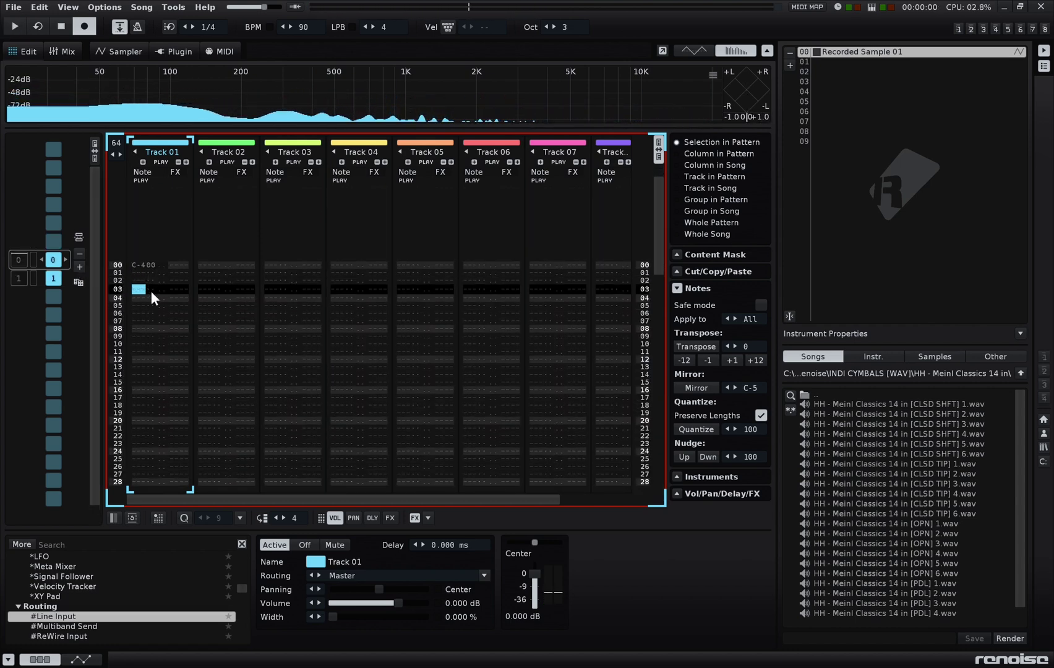
key("space")
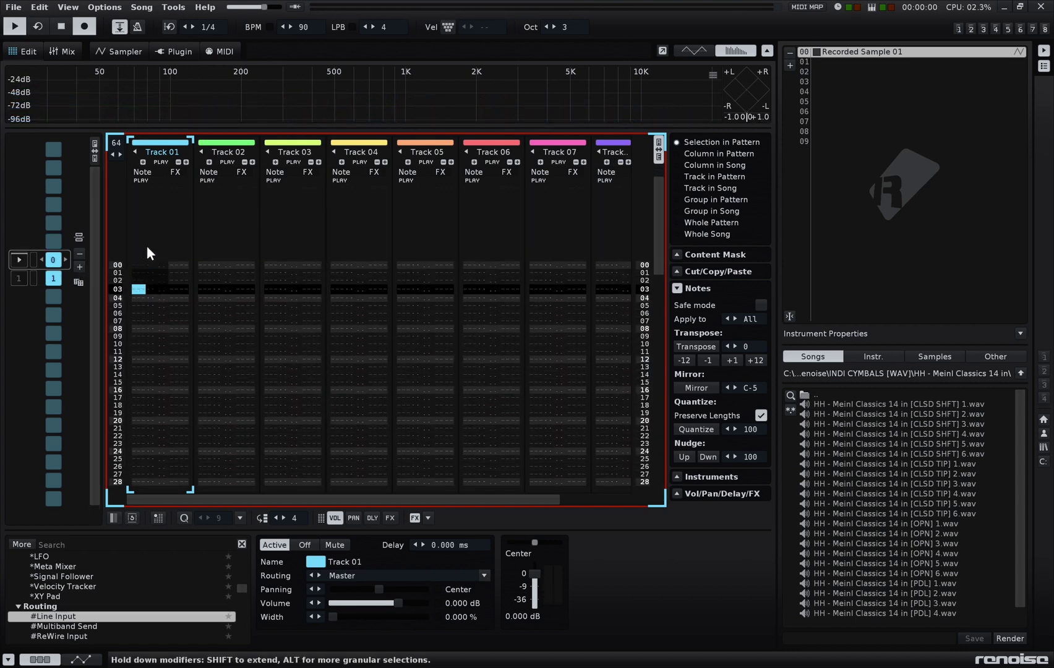
key("space")
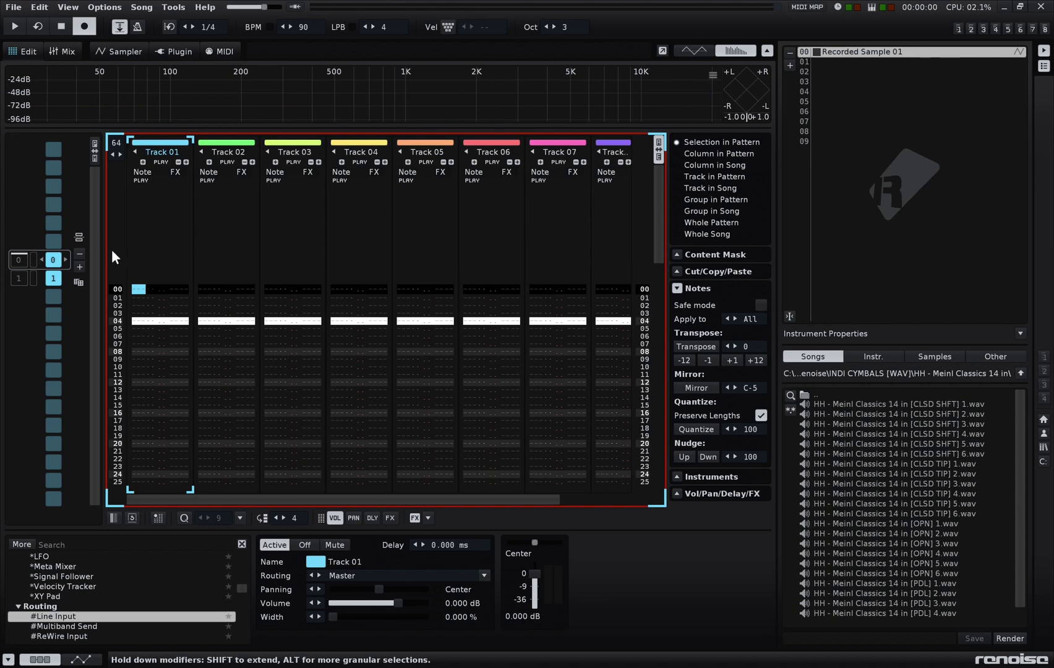
left_click(53, 278)
key("space")
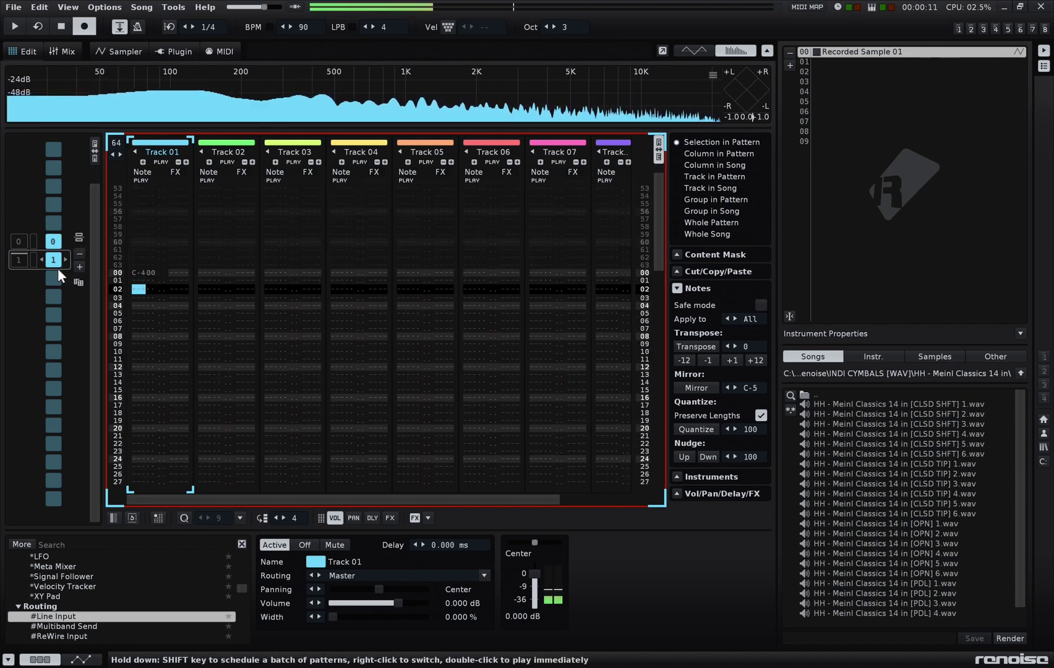
double_click(27, 242)
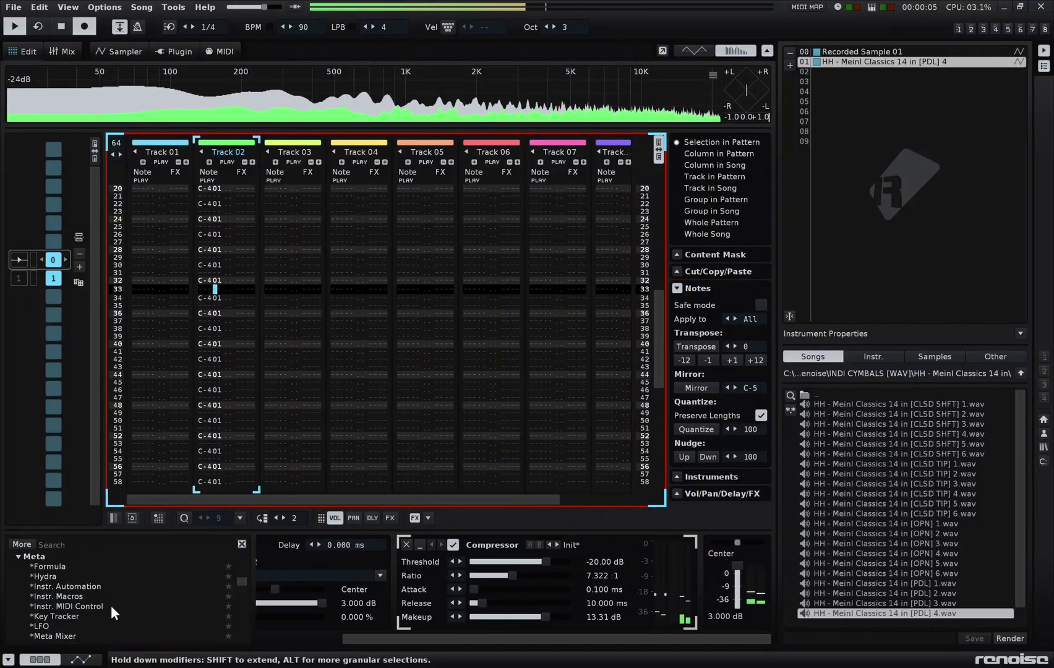
- Add an EQ 5 after the Compressor on Track 02 and cut the low frequencies below about 2 kHz
scroll(106, 598, "up", 10)
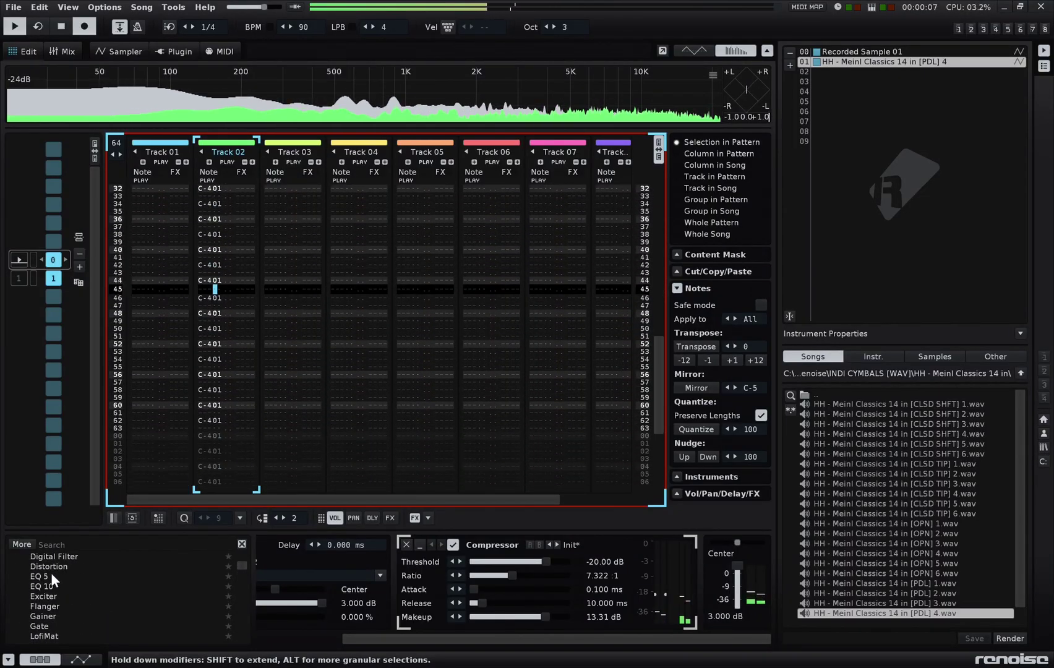
left_click(52, 574)
left_click_drag(148, 582, 305, 576)
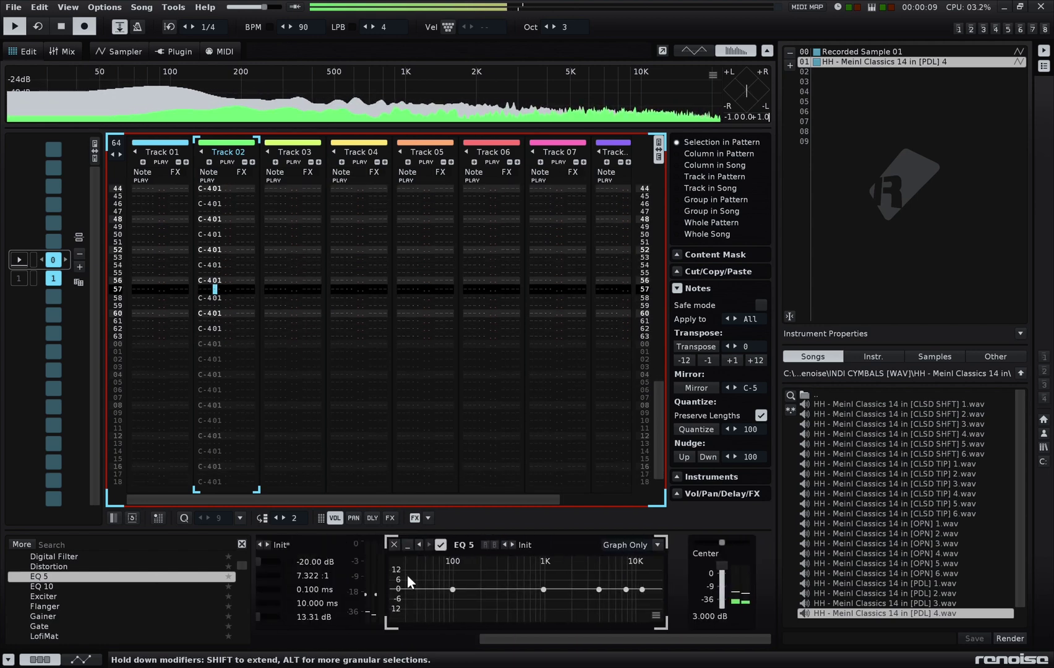
left_click_drag(624, 619, 602, 621)
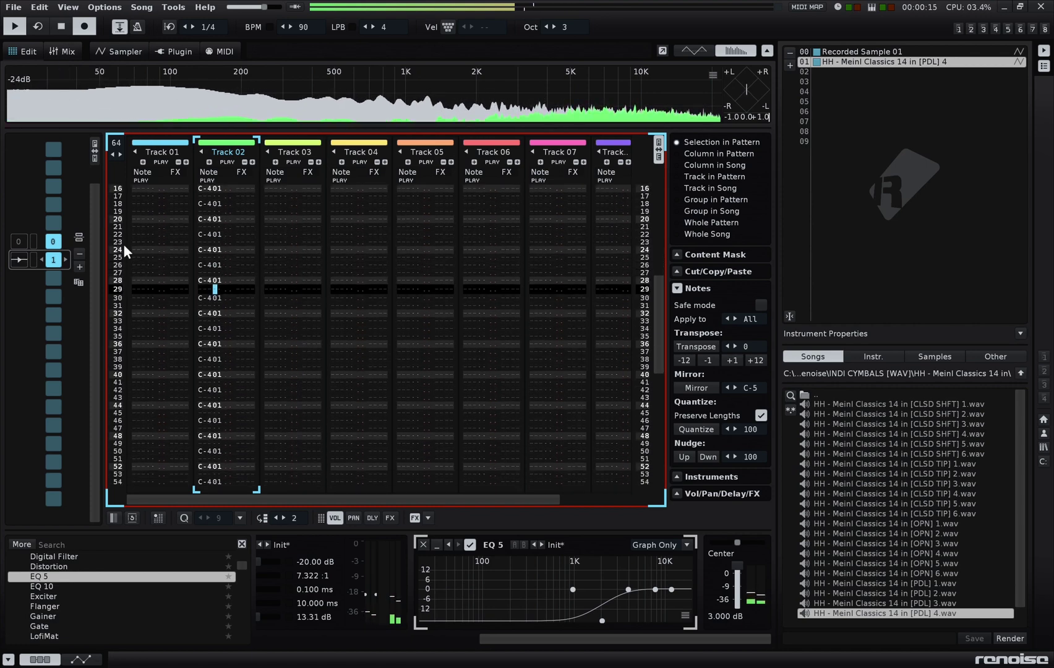
- Add a #Multiband Send device to Track 01
left_click(152, 259)
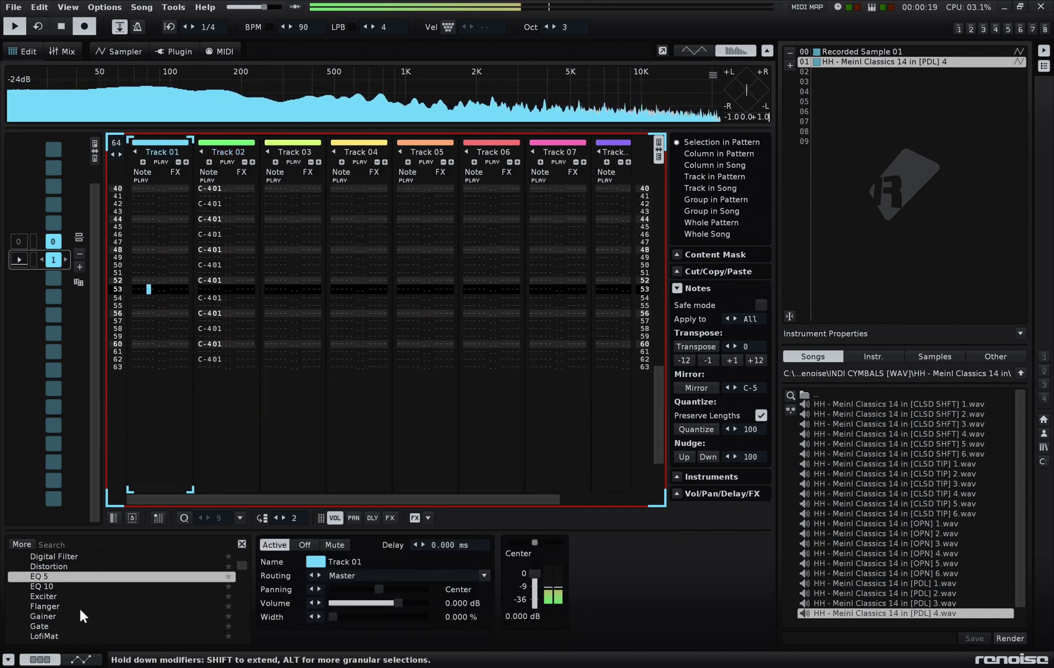
scroll(70, 605, "down", 3)
scroll(104, 590, "down", 2)
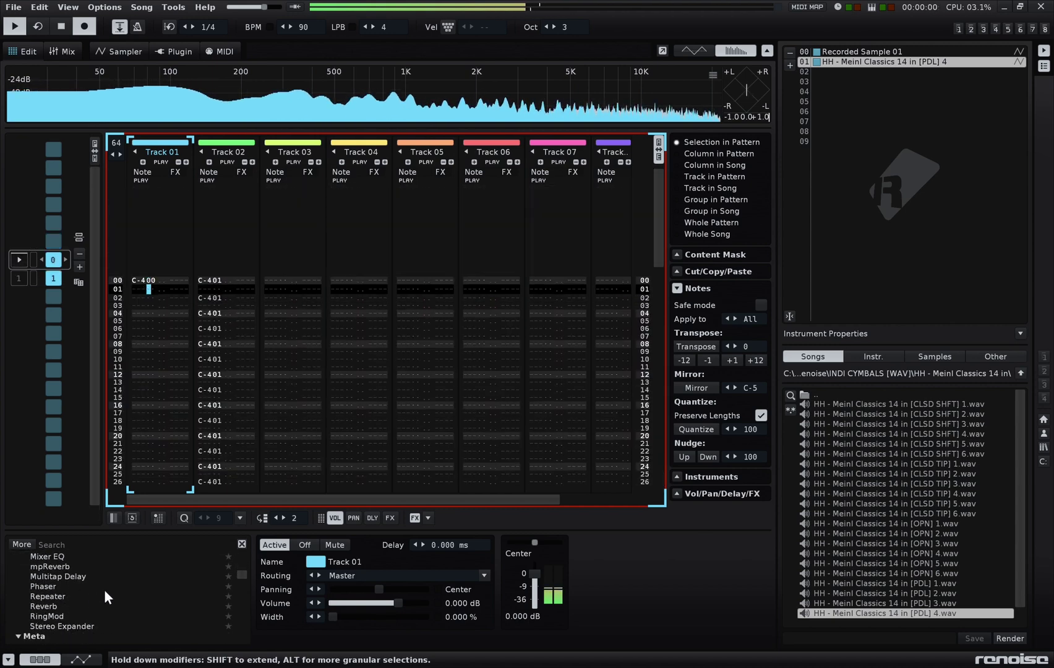
scroll(105, 589, "down", 5)
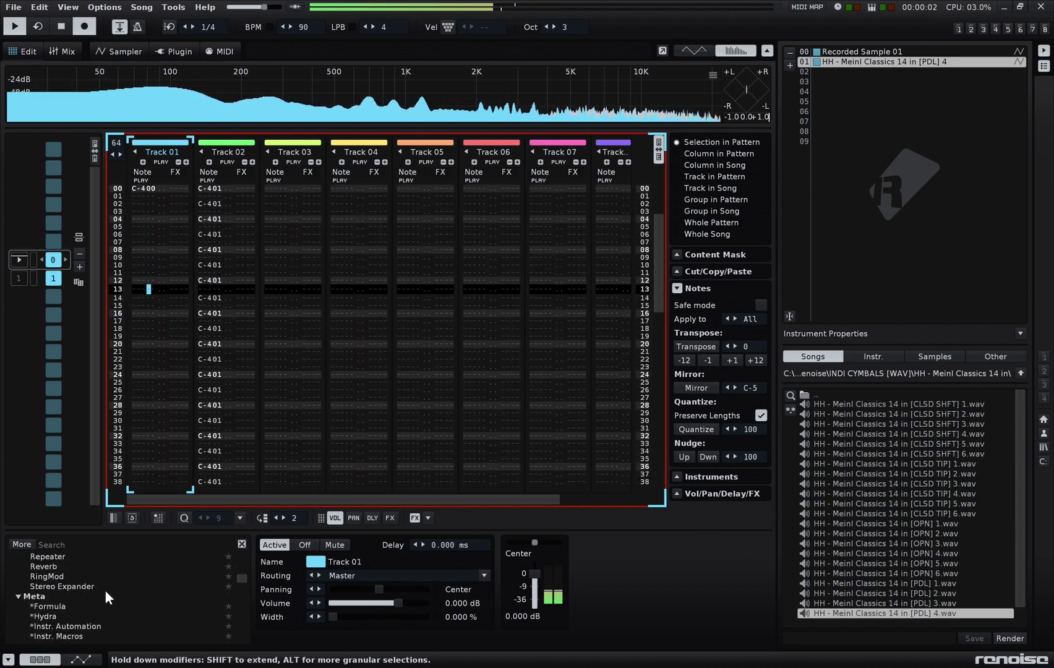
scroll(104, 589, "down", 4)
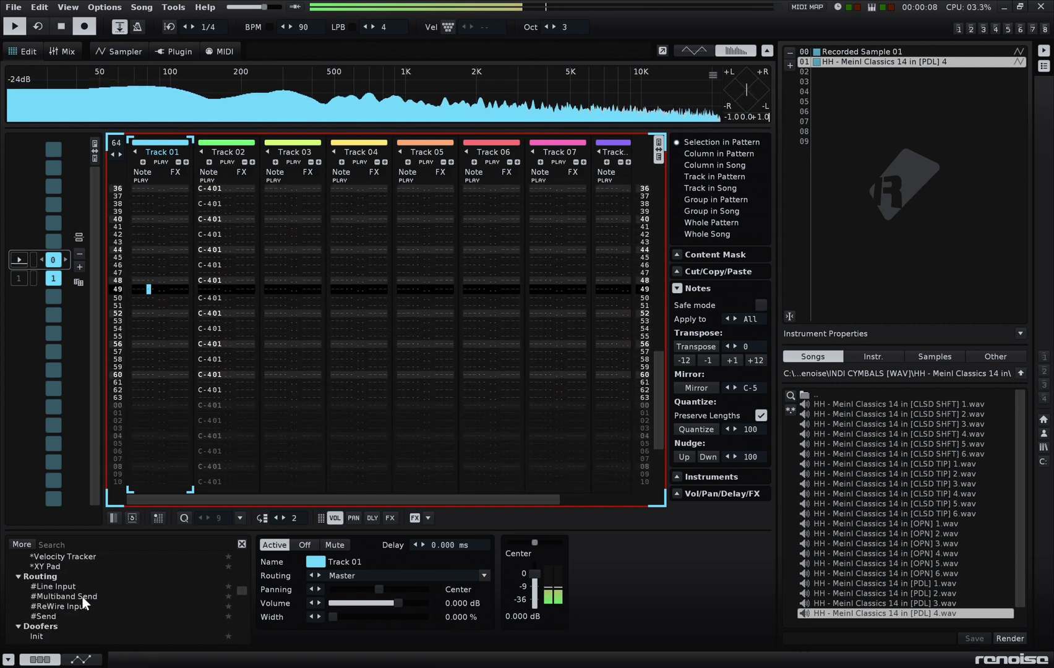
double_click(82, 595)
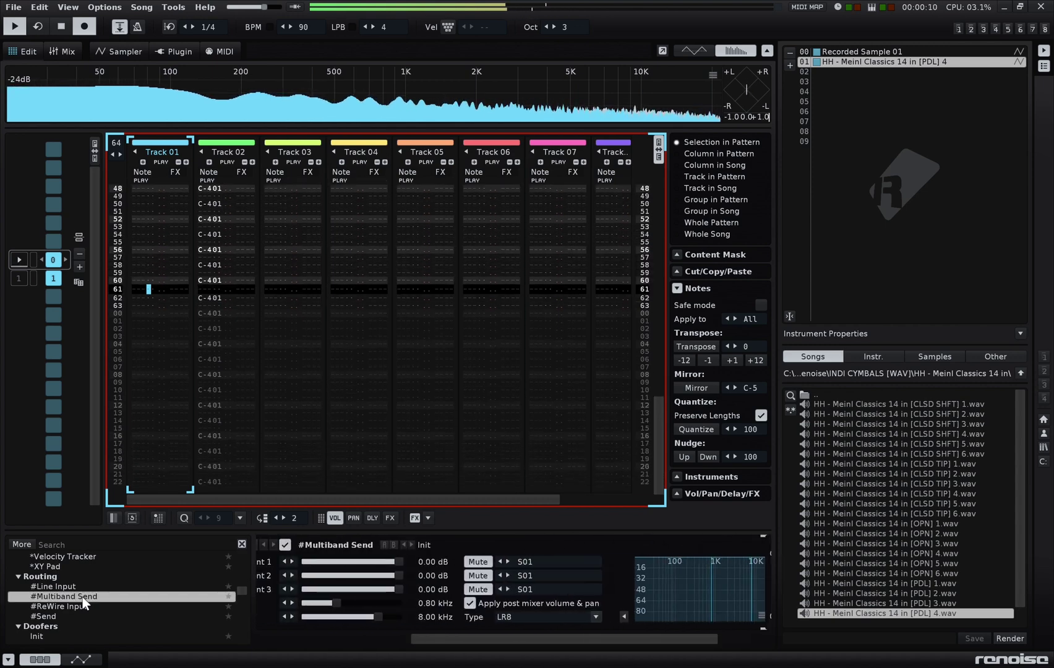
left_click_drag(591, 635, 508, 627)
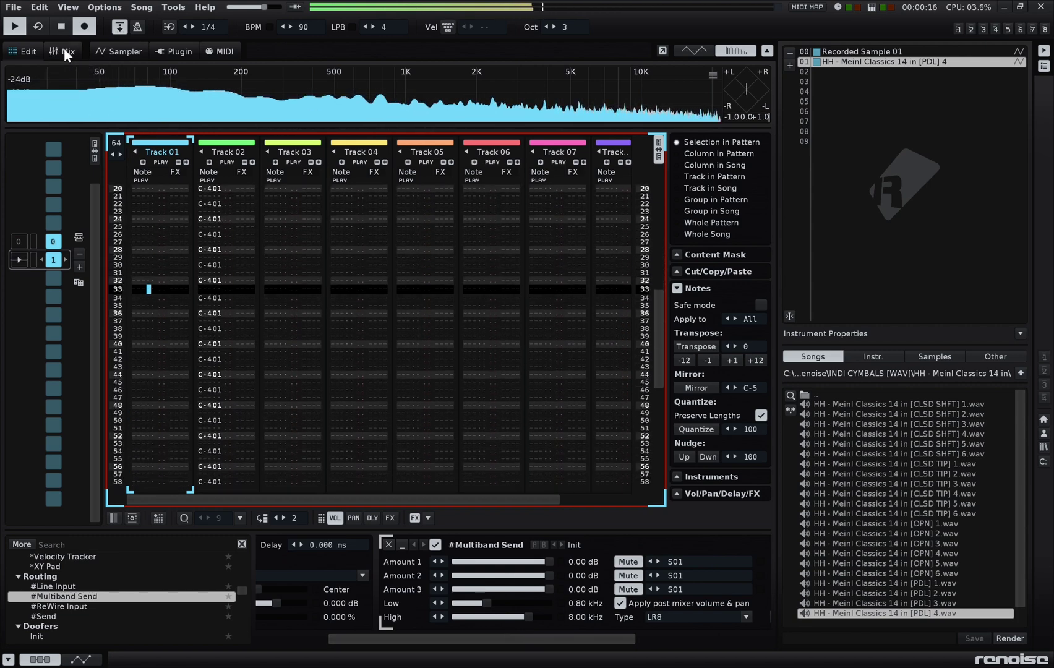
- Show the mixer and delete the unused tracks 03 to 08
left_click(63, 48)
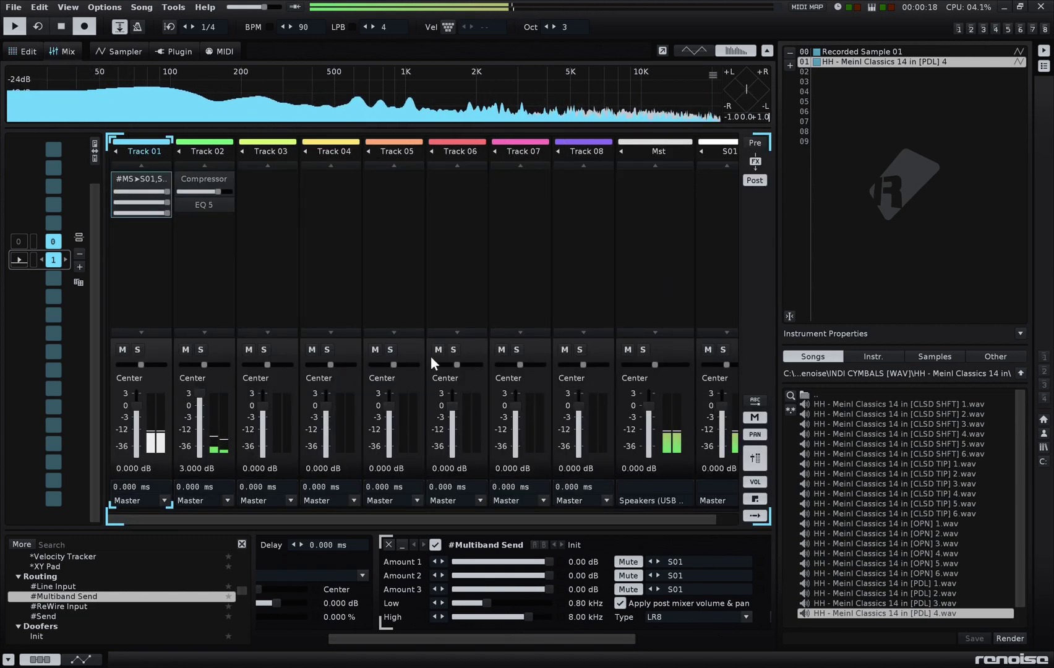
left_click(274, 215)
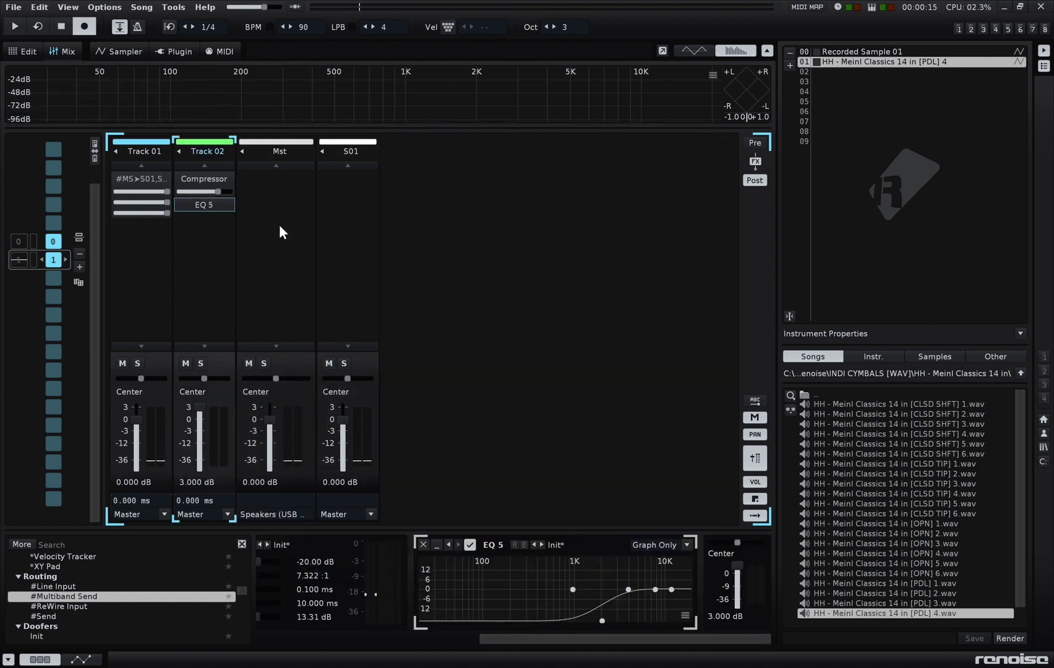
- Add two more send tracks after S01
left_click(353, 207)
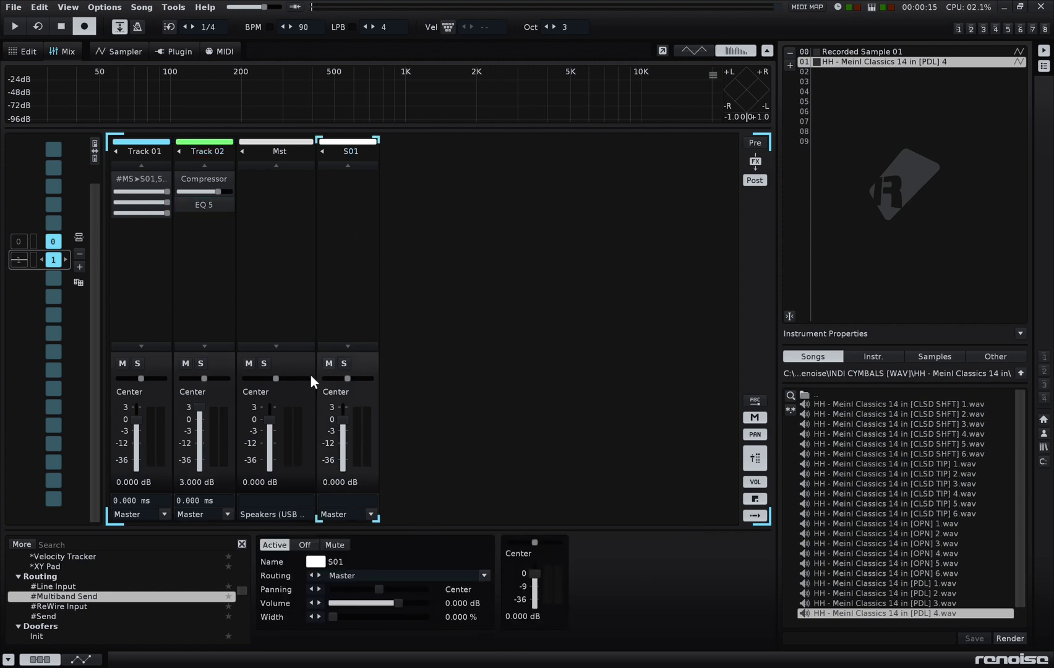
left_click(151, 265)
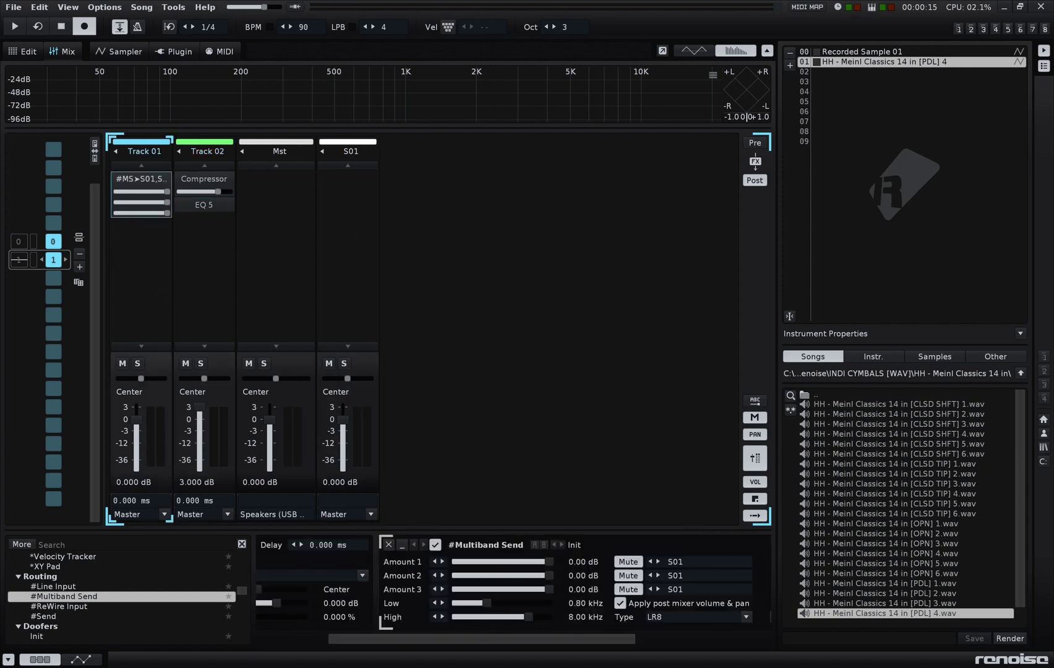
left_click(365, 215)
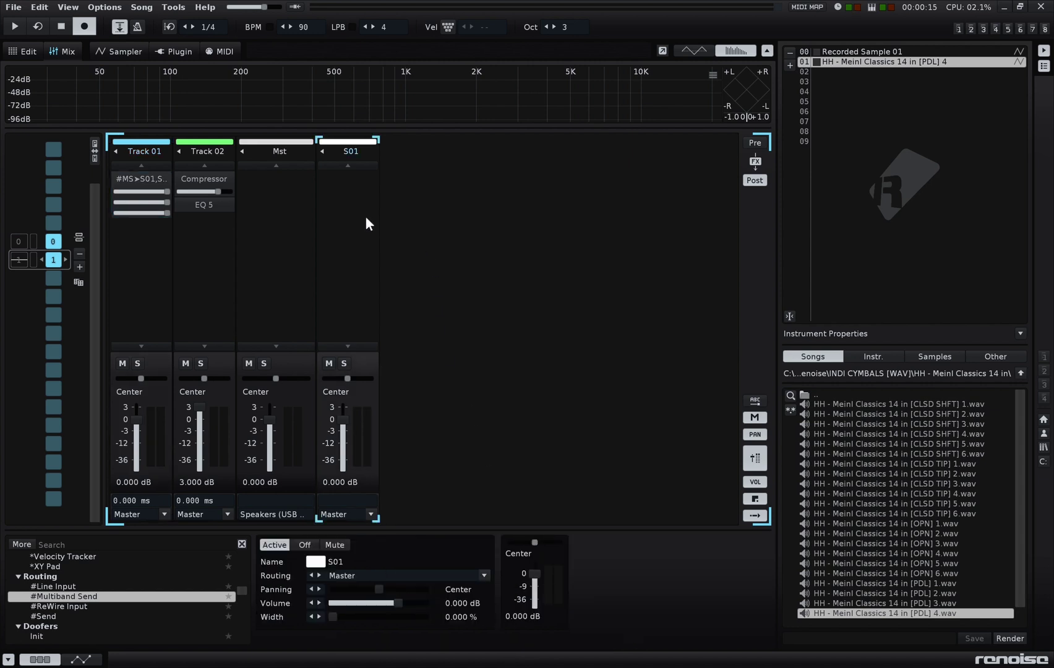
key("ctrl+t")
key("ctrl+t")
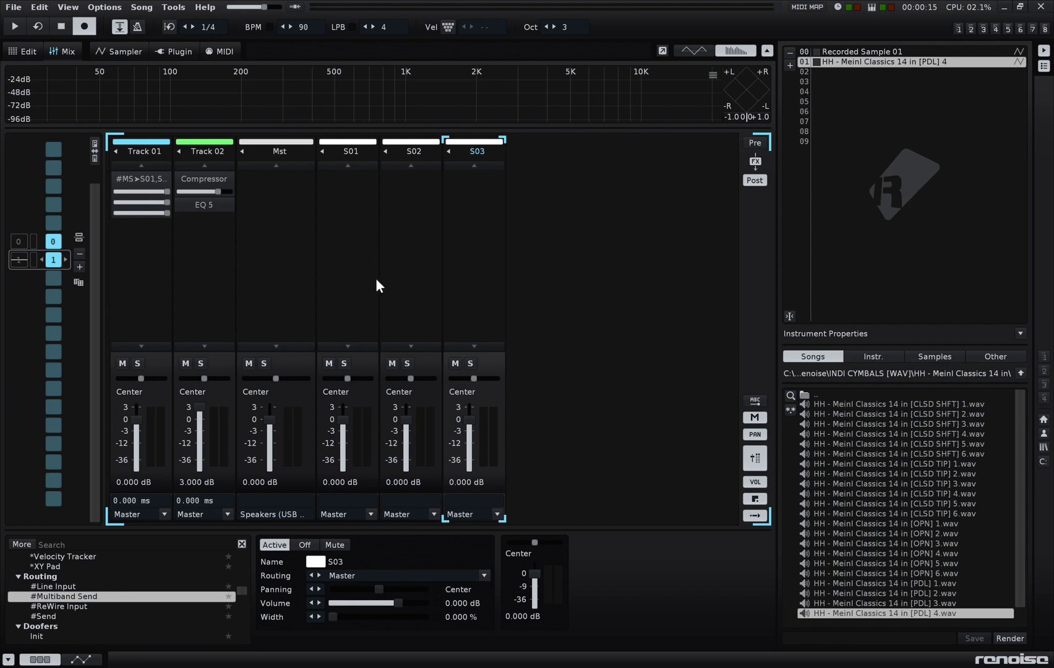
- Route the second band of Track 01's Multiband Send to S02 and the third band to S03
left_click(154, 270)
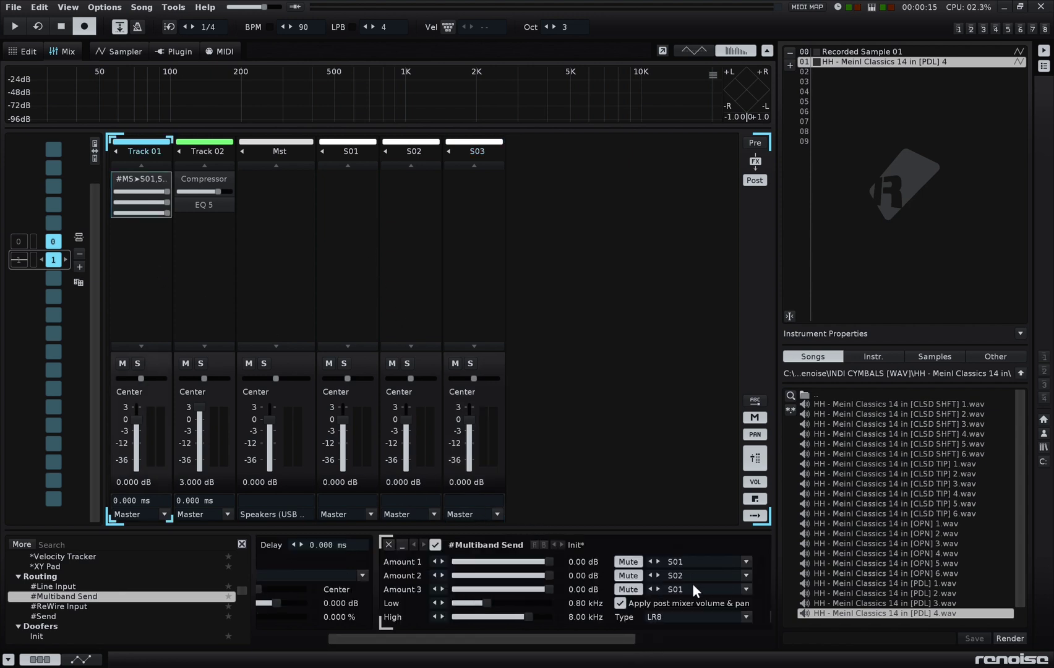
scroll(668, 589, "down", 2)
- Set the Multiband Send crossovers to 0.11 kHz low and 1.10 kHz high while listening to the S03 band alone
left_click_drag(594, 636, 743, 631)
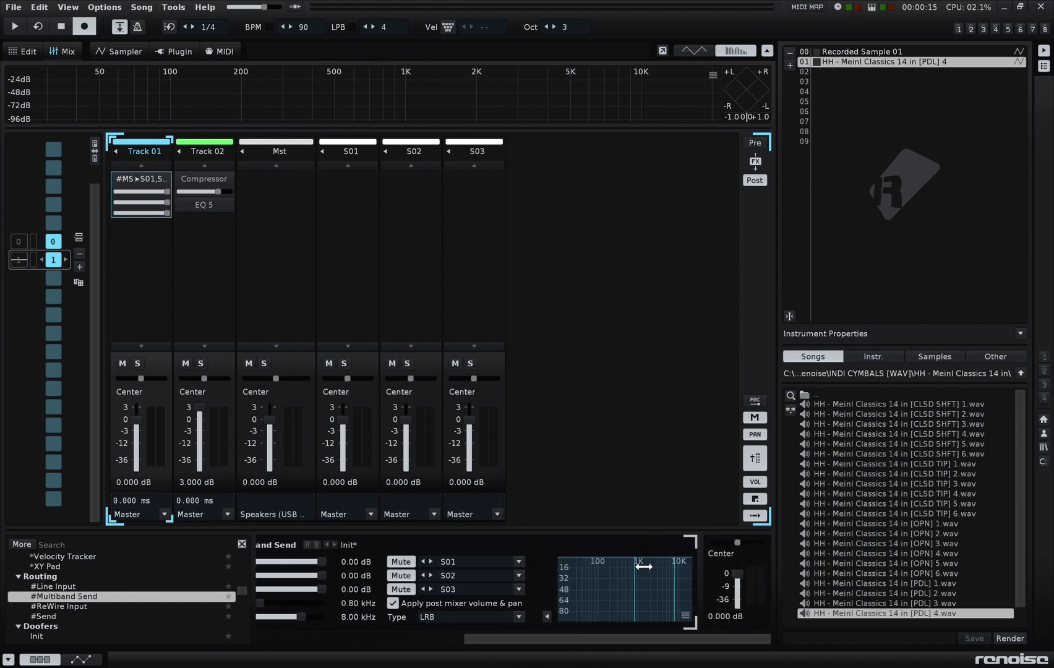
key("space")
left_click_drag(674, 593, 661, 594)
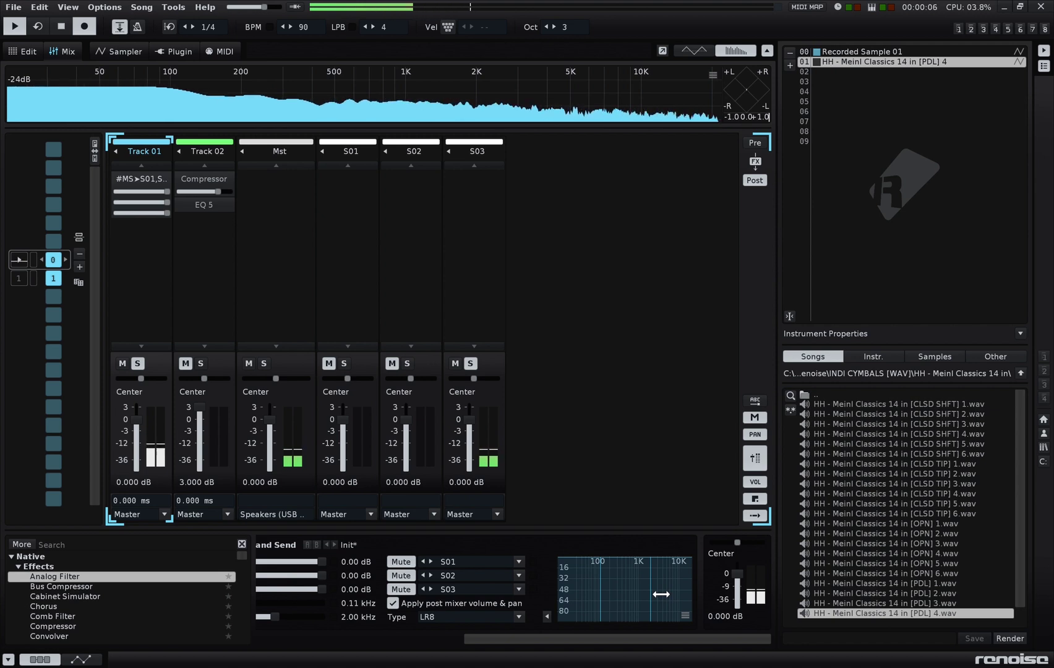
left_click_drag(648, 593, 639, 593)
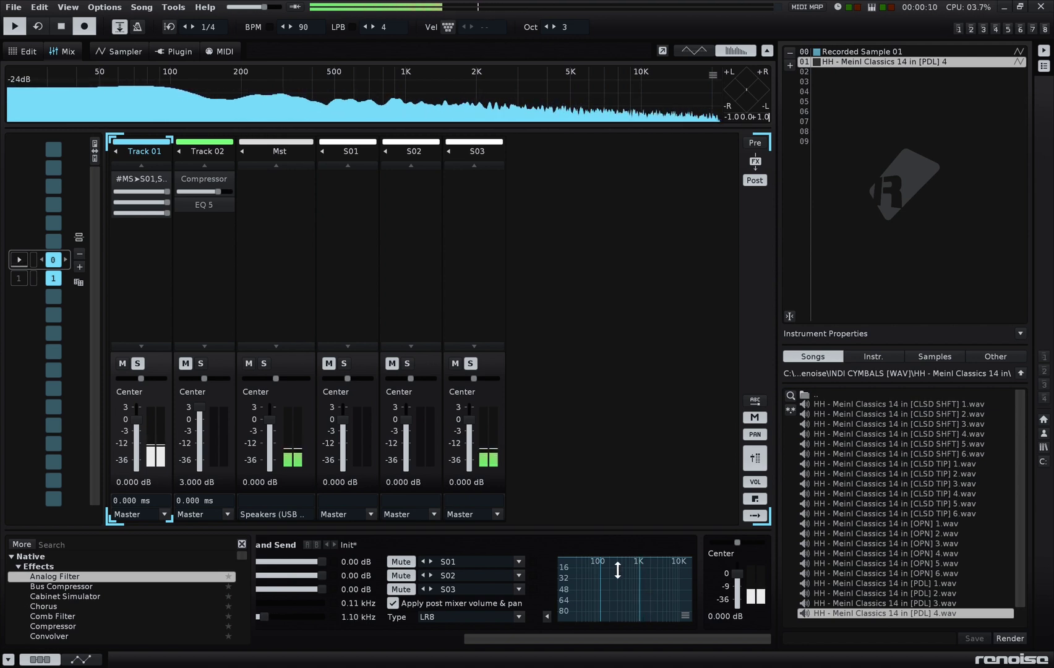
- Unmute send tracks S02 and S01 and lower the volume of S01 to -3.630 dB
left_click(392, 363)
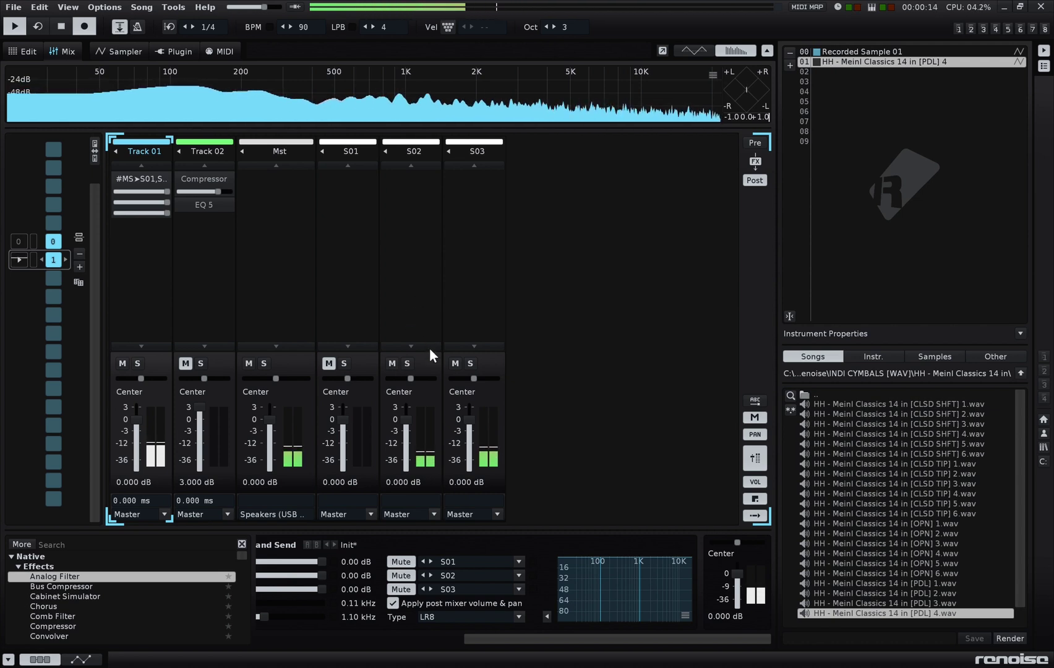
left_click(328, 363)
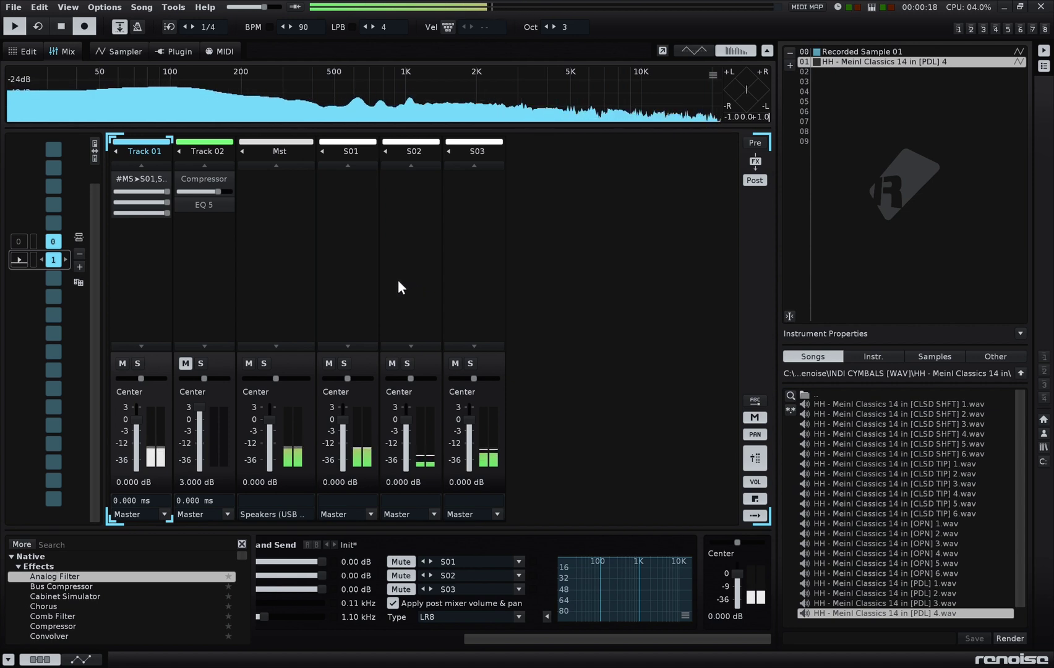
left_click_drag(344, 420, 343, 428)
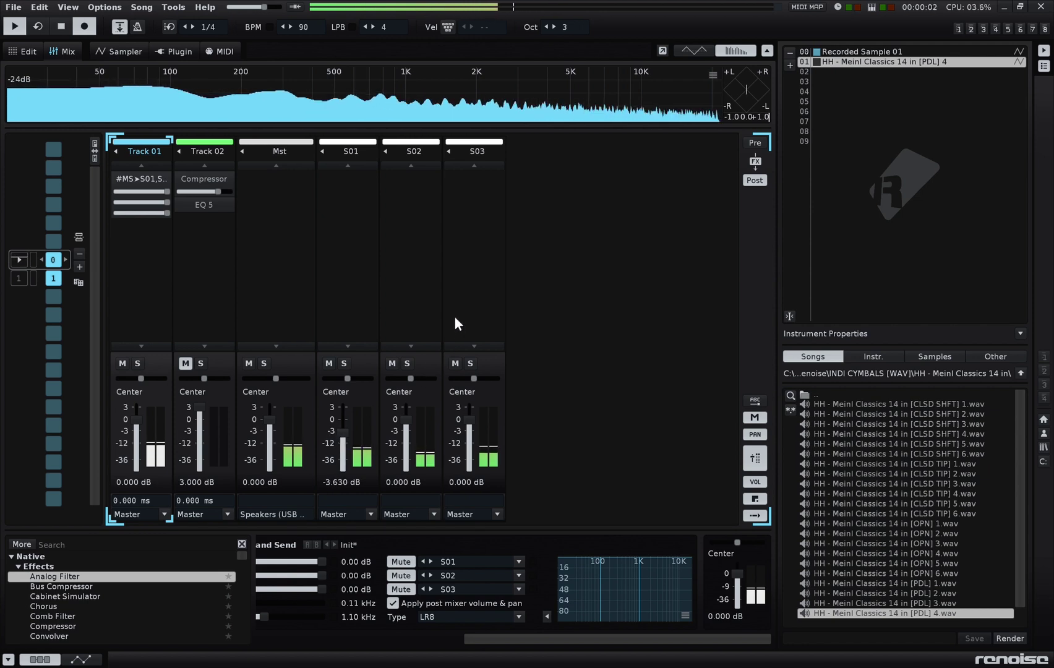
- Select send track S03 and mute S02 and S01 to isolate the high band
left_click(410, 262)
left_click(462, 368)
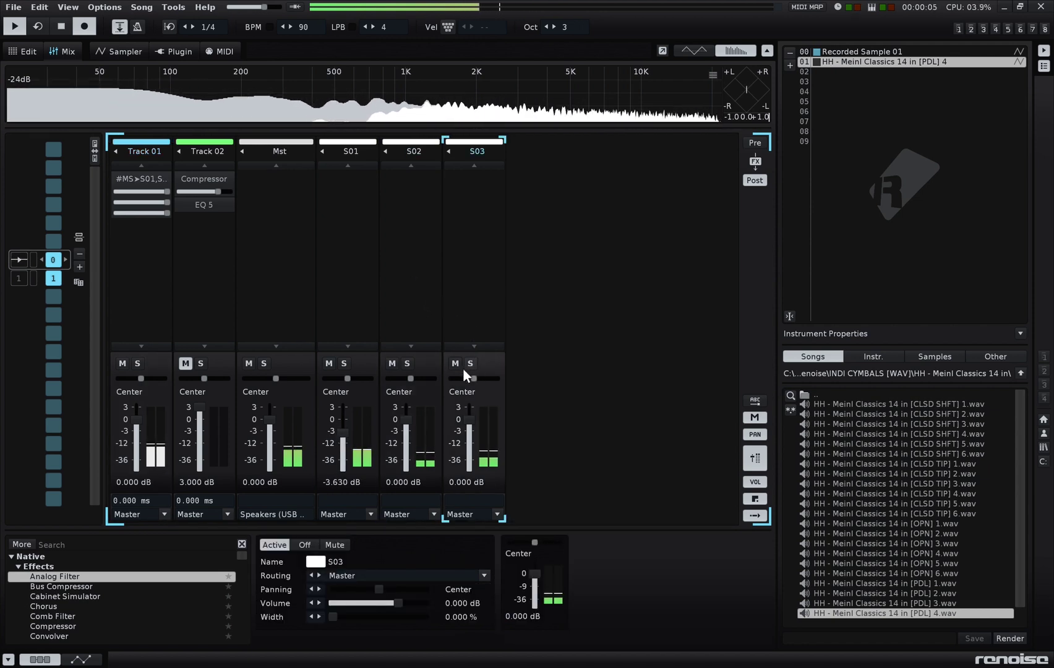
left_click(391, 363)
left_click(329, 363)
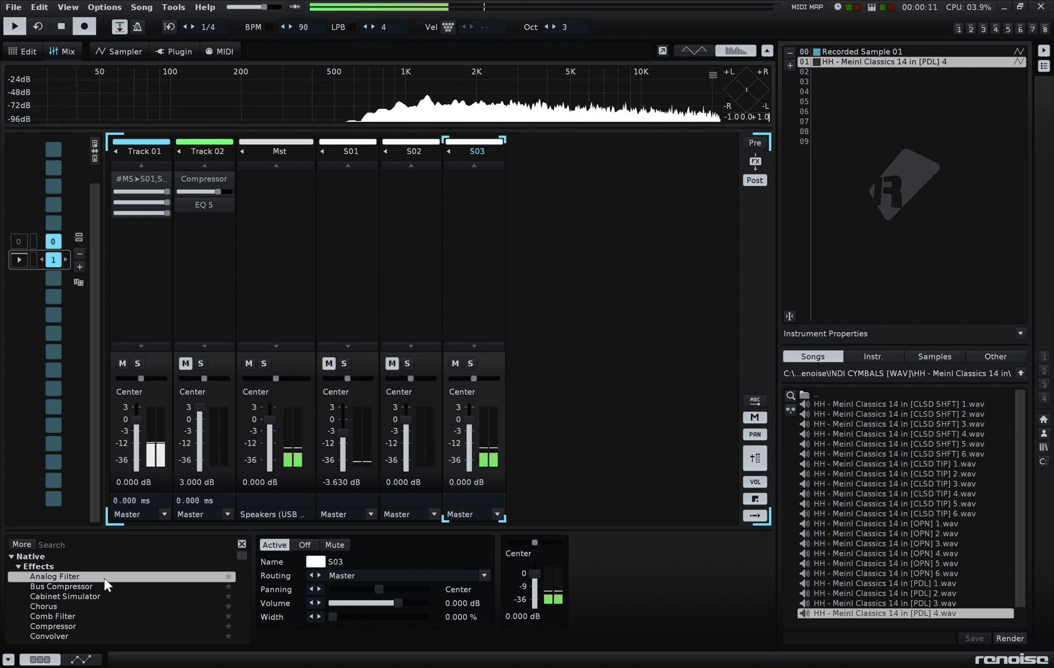
- Add an Analog Filter to S03 with 4.01 kHz cutoff, and set its resonance to 61.700 % and drive to 55.600 %
left_click_drag(54, 576, 475, 602)
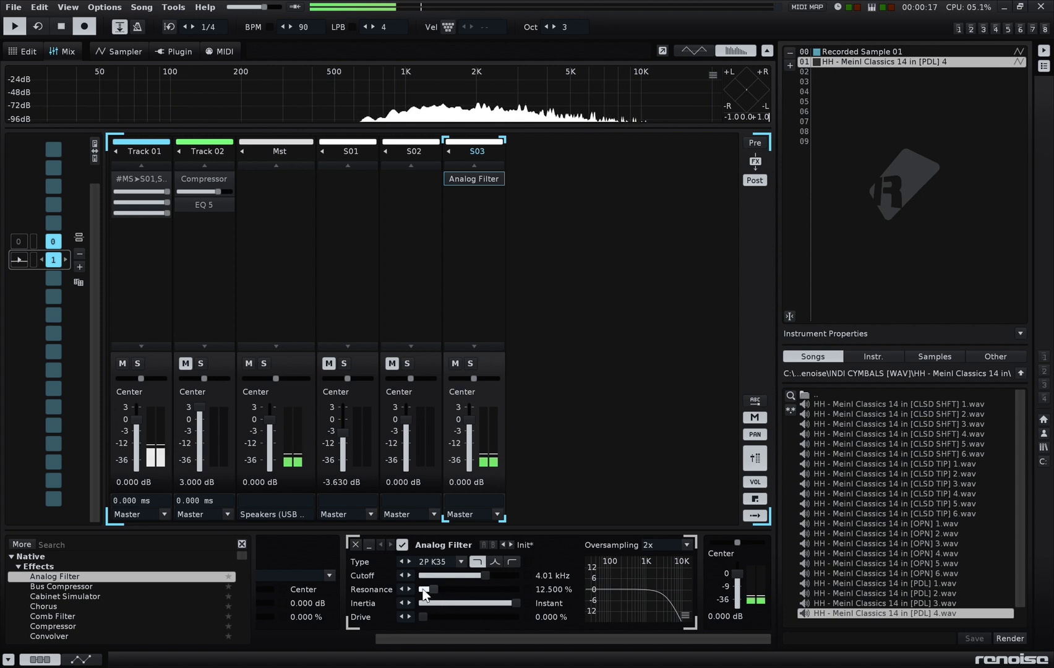
left_click_drag(468, 588, 475, 589)
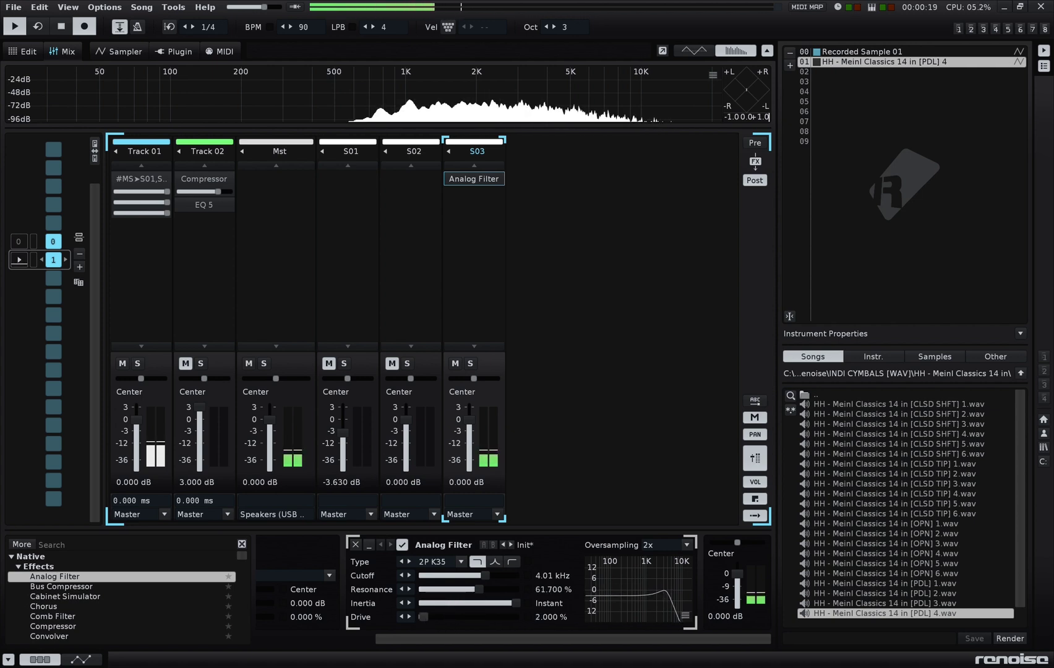
left_click_drag(471, 617, 474, 615)
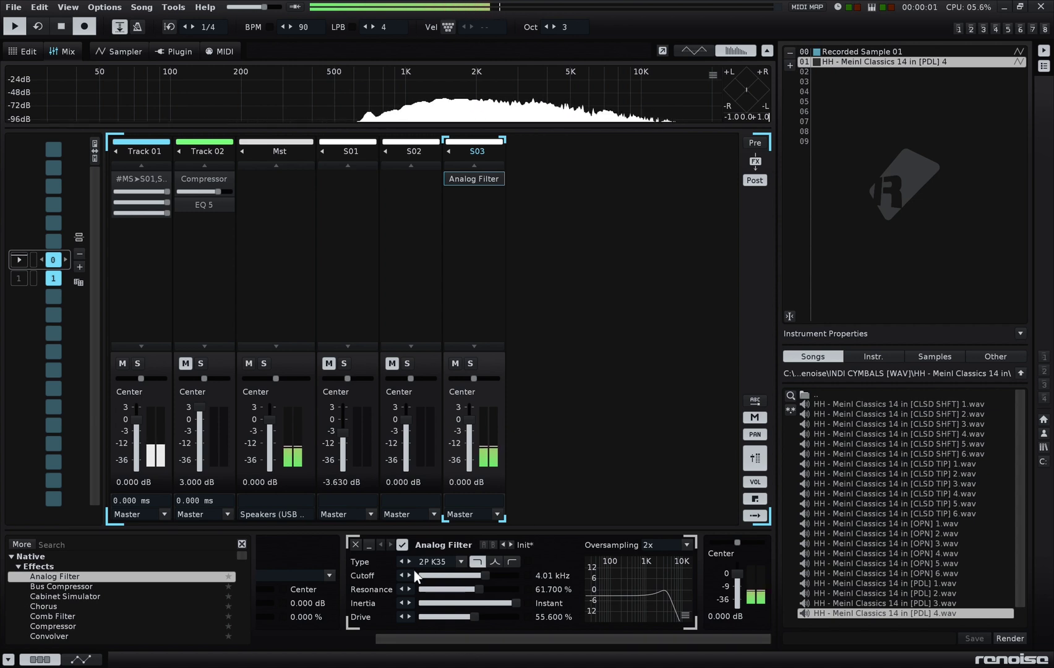
- Isolate the middle band by unmuting S02 and muting S03, and raise the volume of S02 to 3.000 dB
left_click(393, 362)
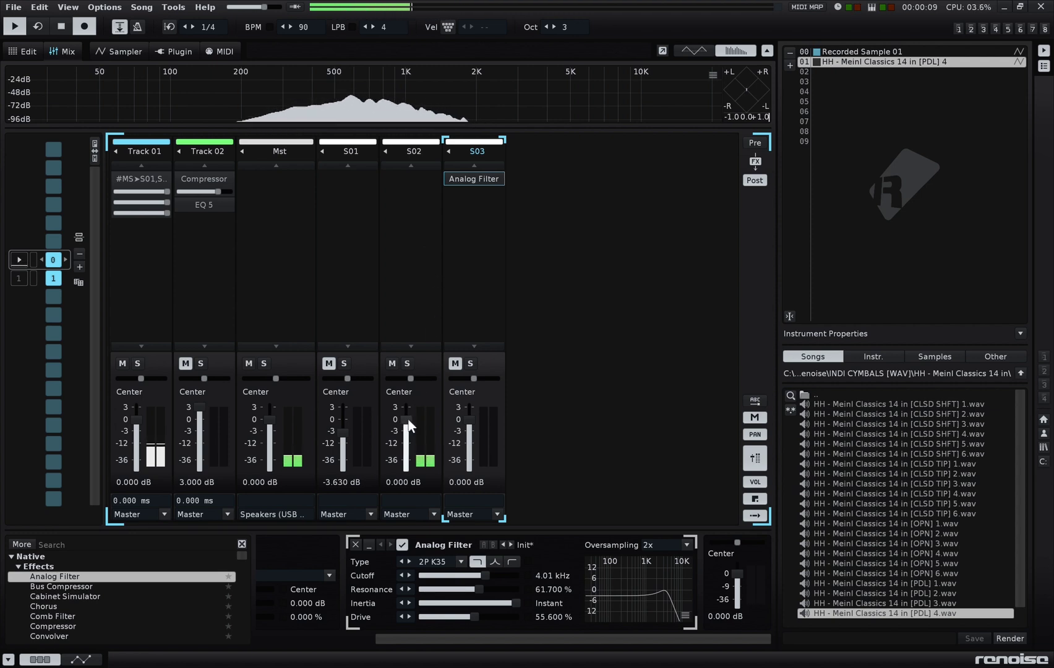
left_click_drag(406, 411, 404, 373)
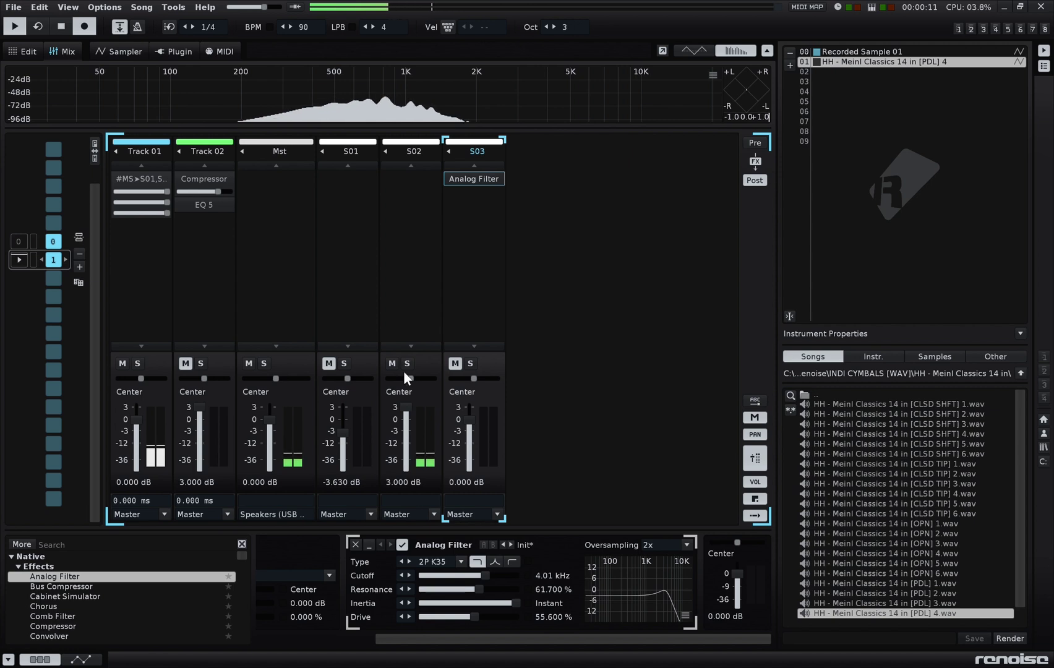
left_click(389, 300)
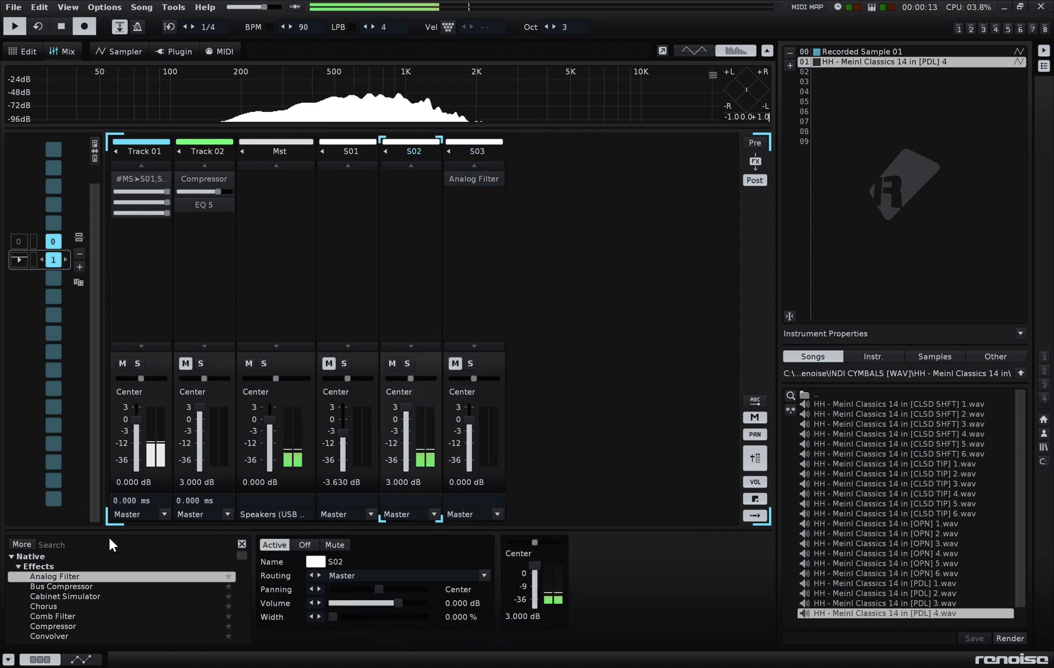
- Add a Compressor to S02 with a ratio of 8.000:1 and a makeup gain of 12.26 dB
left_click_drag(80, 624, 410, 181)
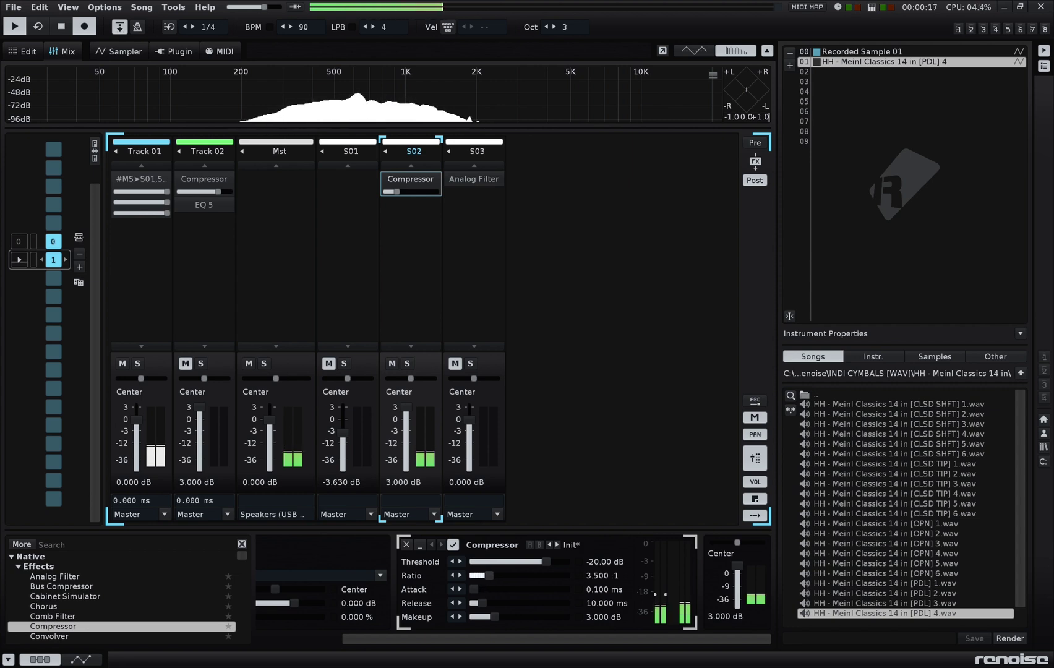
left_click_drag(477, 575, 517, 576)
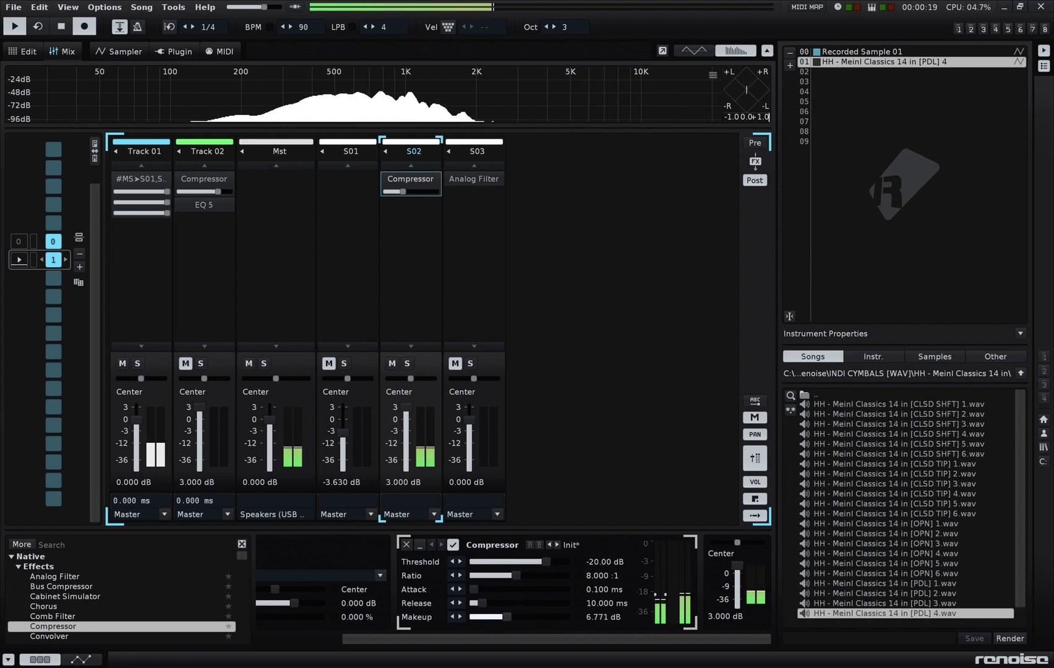
left_click_drag(523, 617, 530, 616)
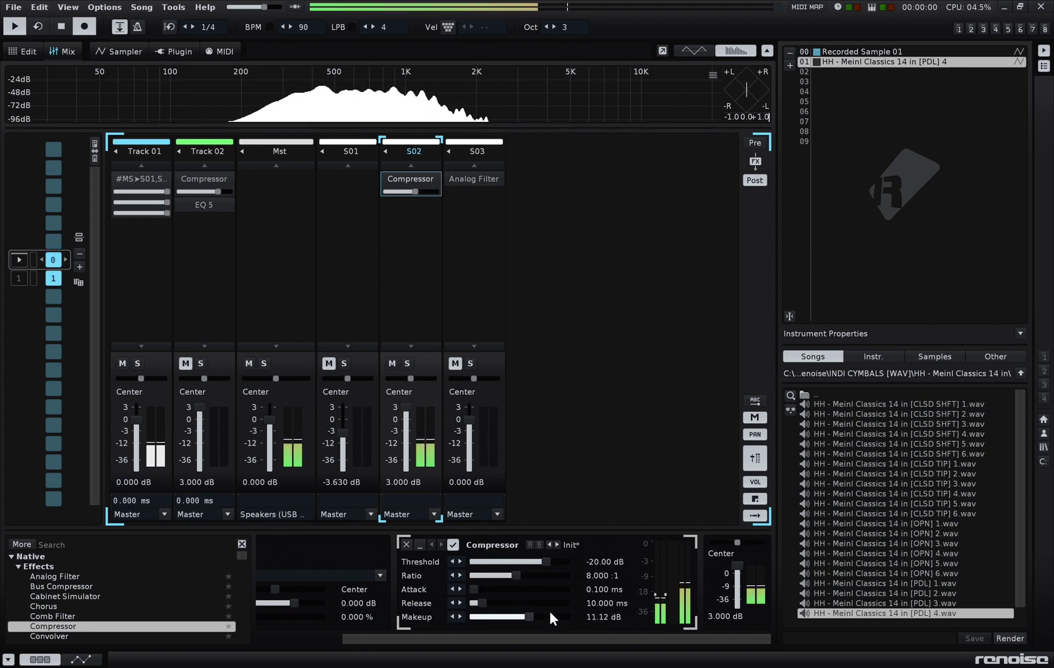
left_click_drag(527, 614, 535, 616)
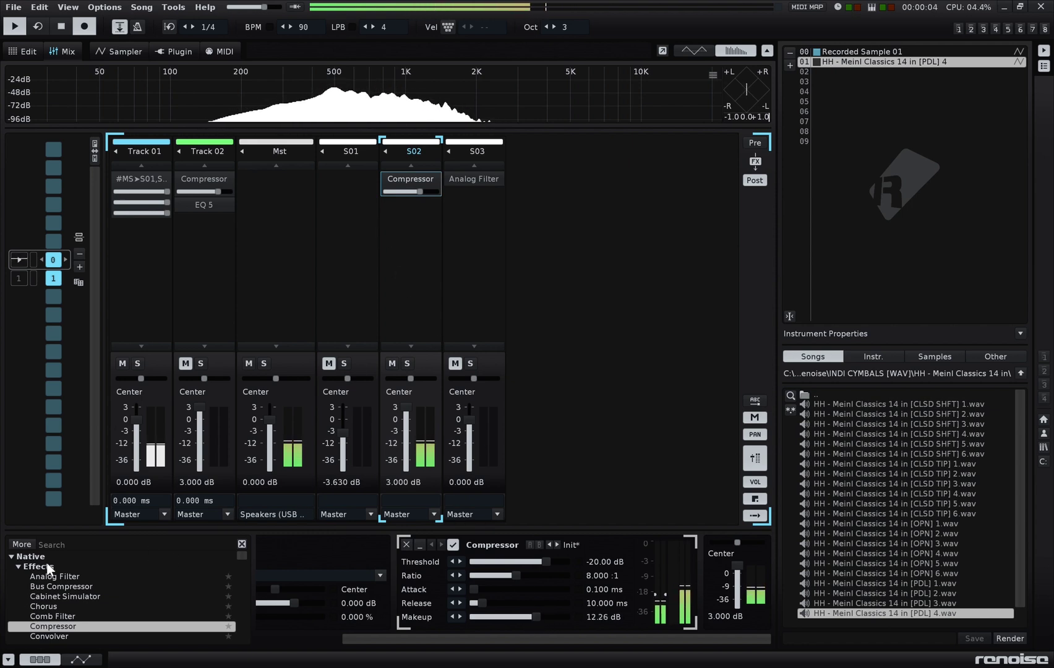
- Add an EQ 10 after the Compressor on S02 and cut a narrow band at 683 Hz by 9.920 dB
scroll(87, 587, "down", 2)
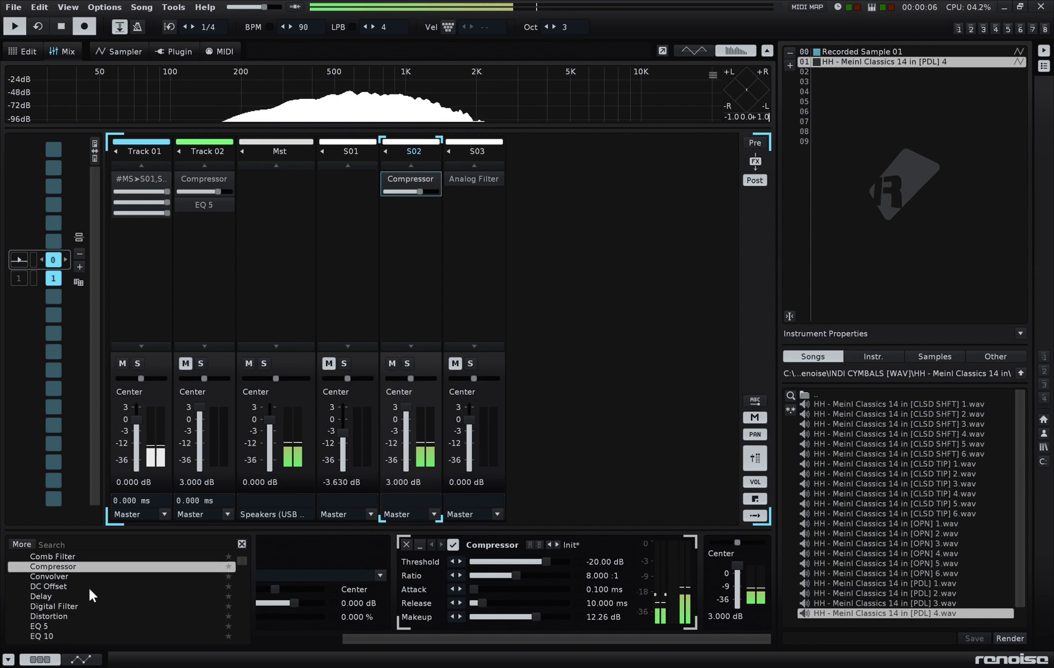
double_click(59, 636)
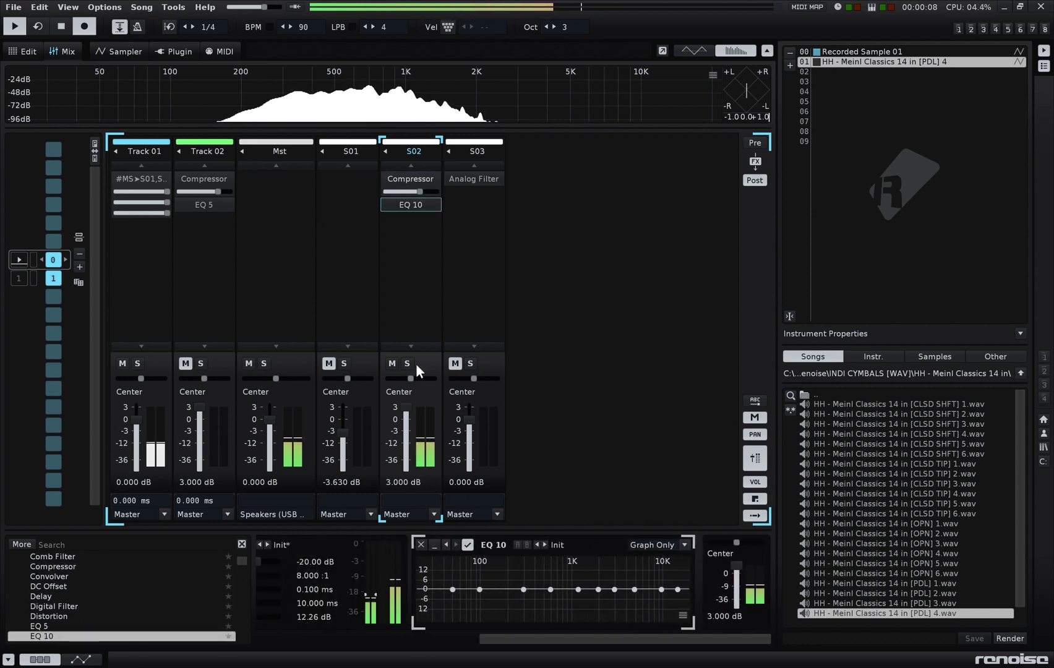
left_click_drag(637, 589, 558, 559)
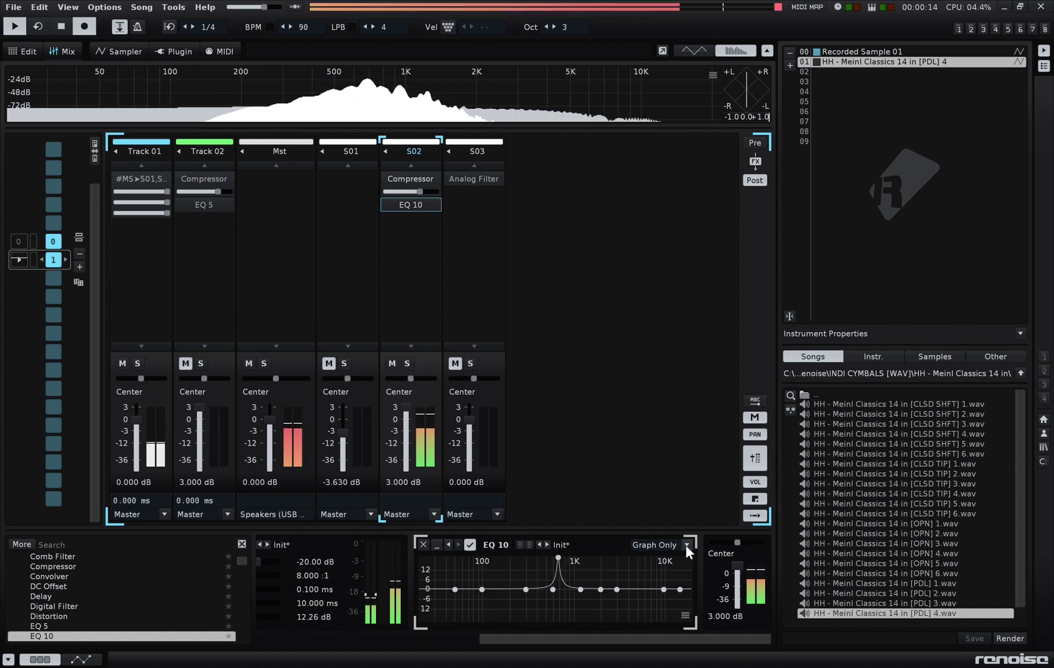
left_click(663, 531)
left_click_drag(594, 638, 659, 605)
left_click_drag(597, 585, 538, 589)
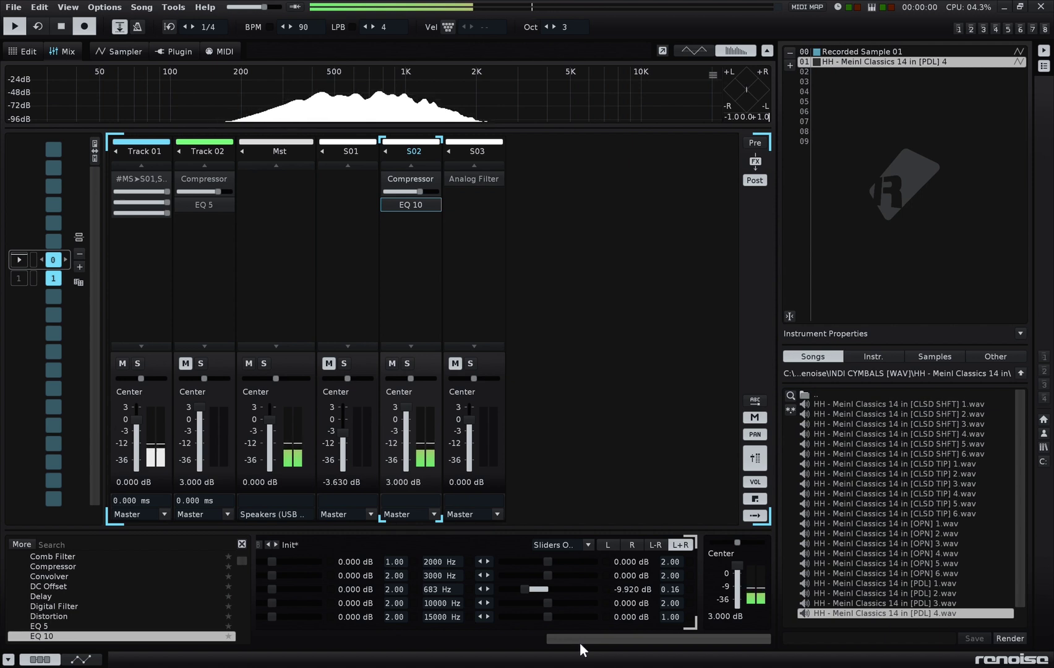
- Move another narrow EQ 10 band on S02 to 455 Hz and set its gain to -7.680 dB
left_click_drag(580, 637, 390, 641)
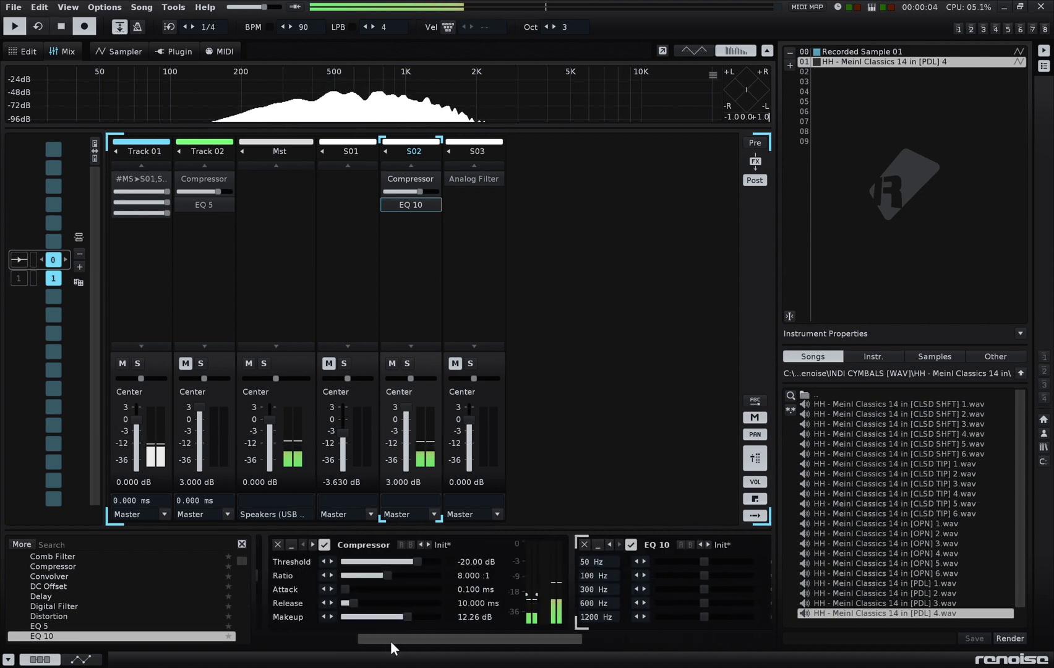
left_click_drag(390, 637, 263, 627)
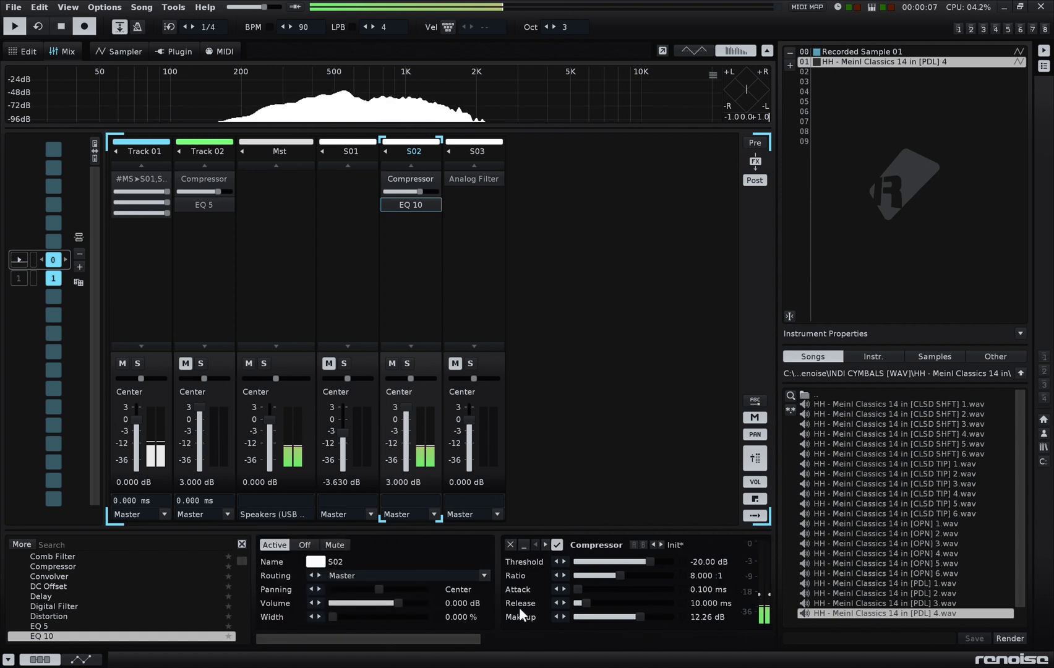
left_click_drag(410, 642, 477, 634)
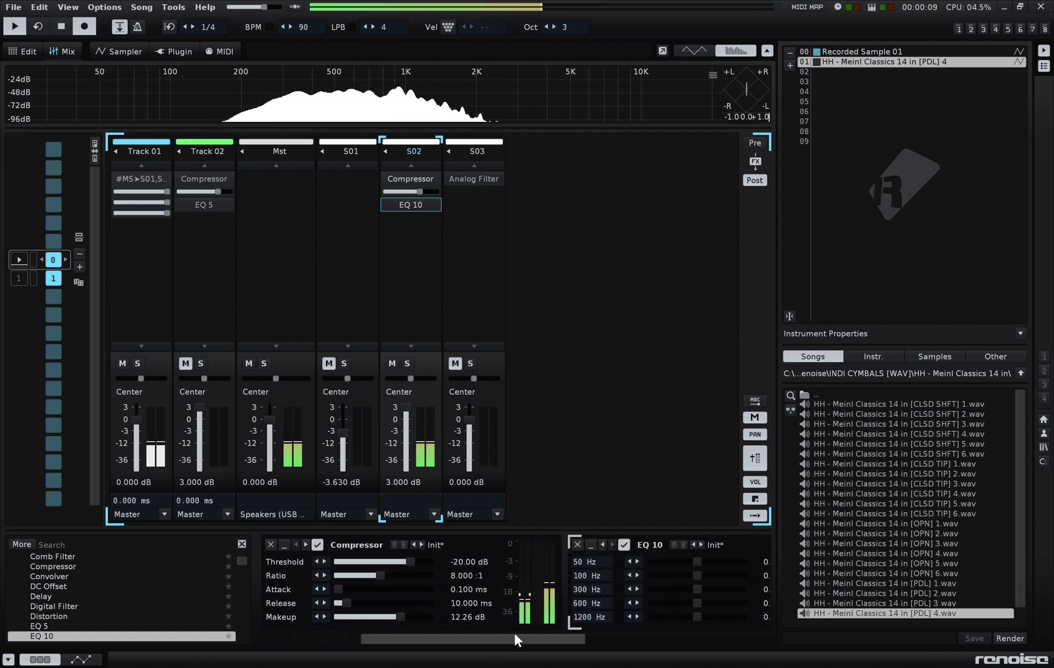
left_click_drag(514, 633, 661, 642)
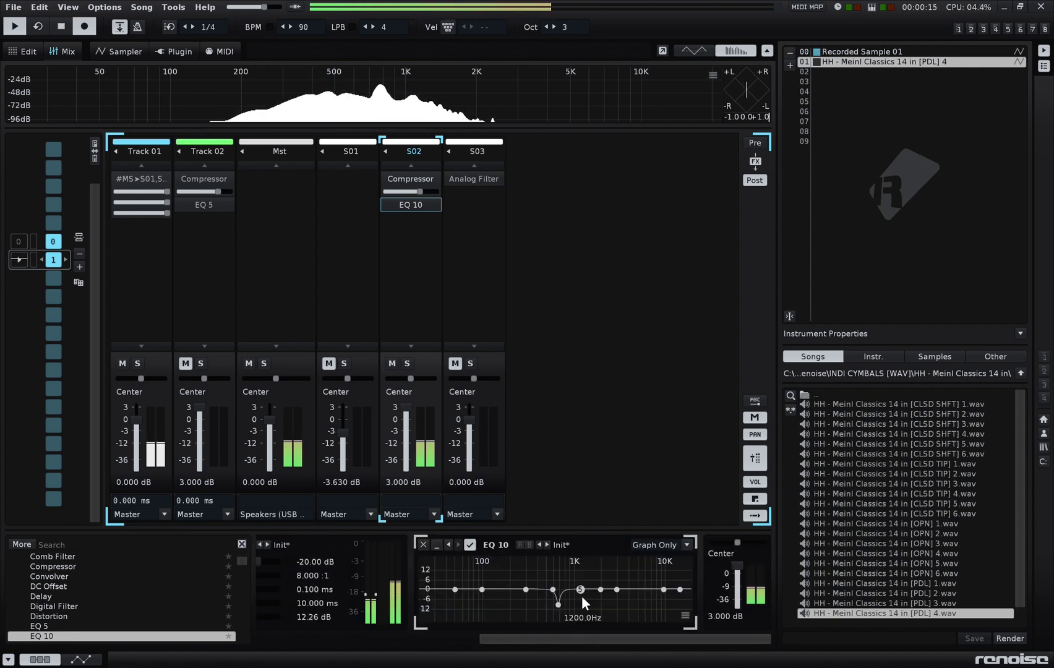
left_click_drag(600, 589, 542, 558)
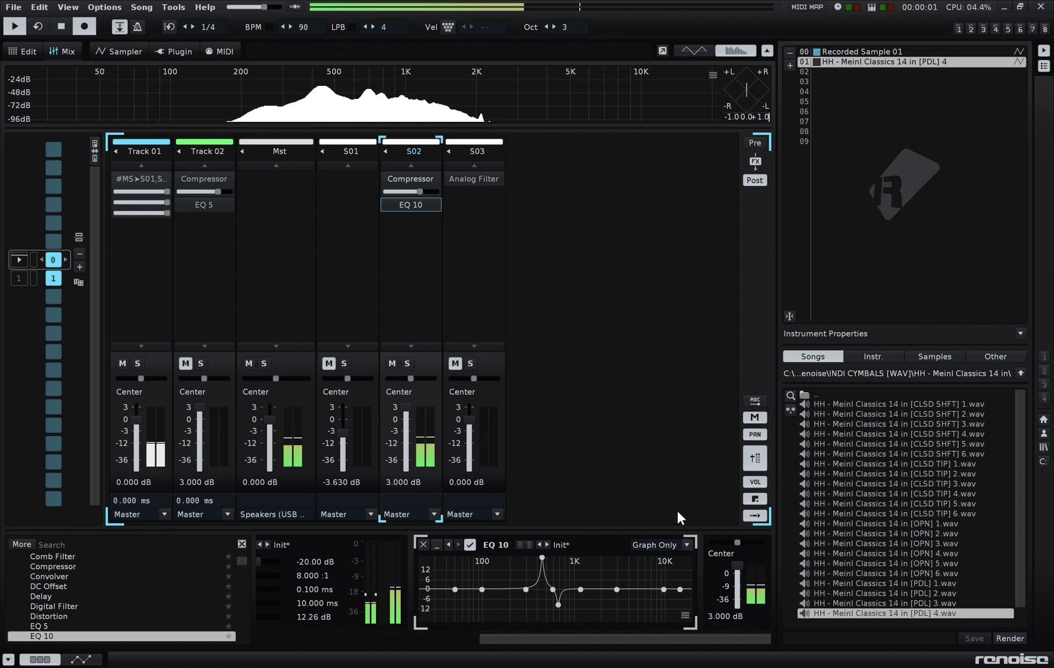
left_click(686, 544)
left_click(661, 565)
left_click_drag(574, 638, 648, 637)
left_click_drag(678, 561, 643, 561)
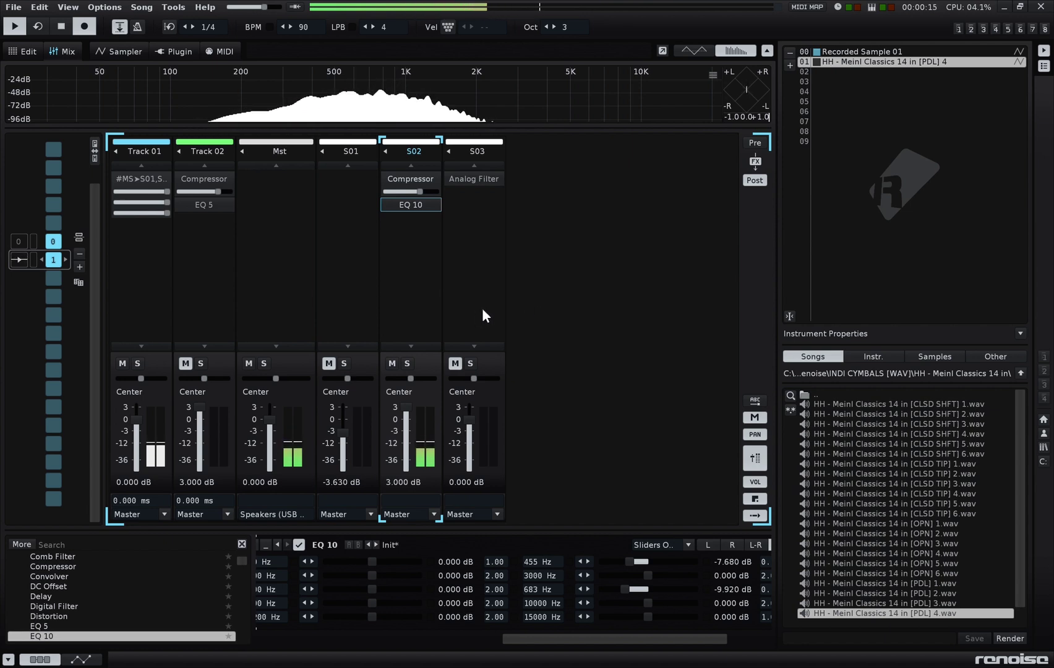
- Unmute send track S03 to hear it together with S02, and select S03
left_click(454, 364)
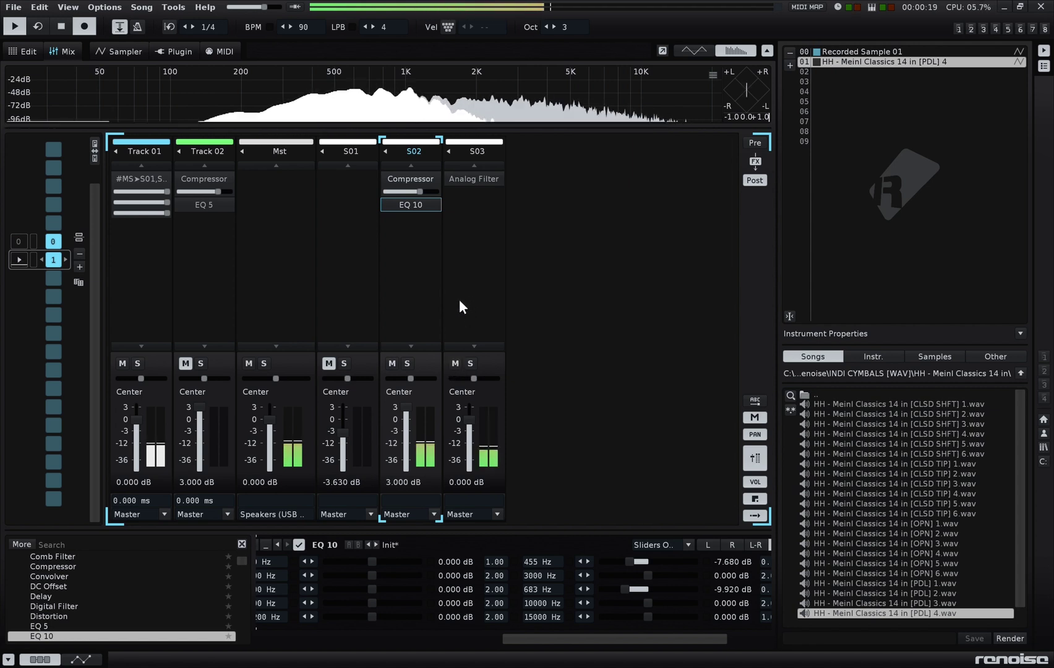
left_click(467, 236)
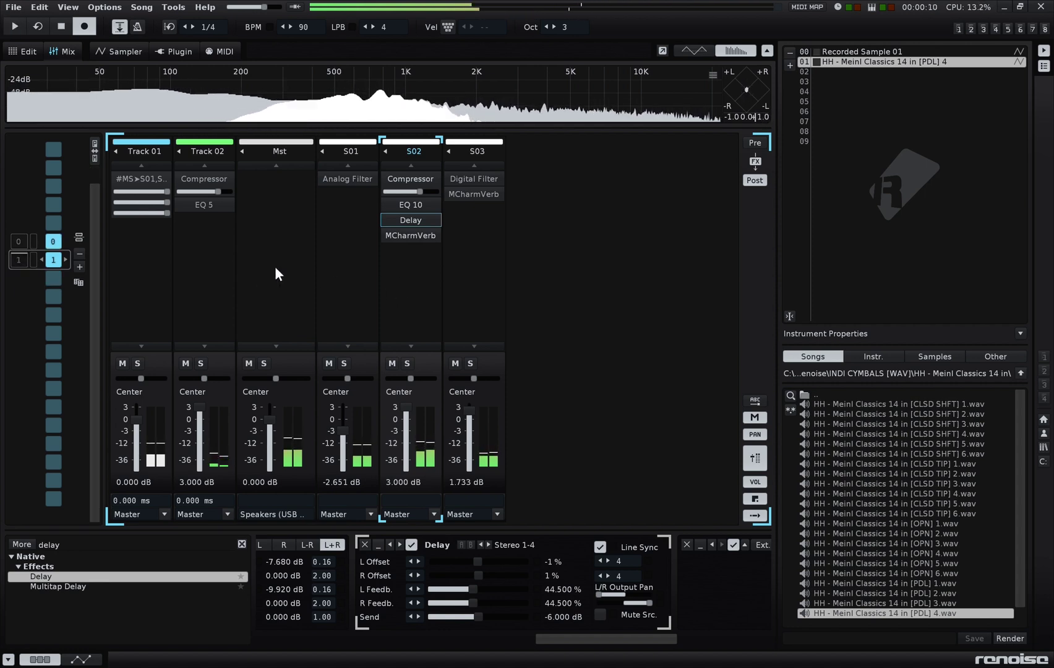
- Play the song while bypassing and re-enabling Track 01's Multiband Send to compare the dry and processed sound
left_click(140, 180)
left_click(297, 545)
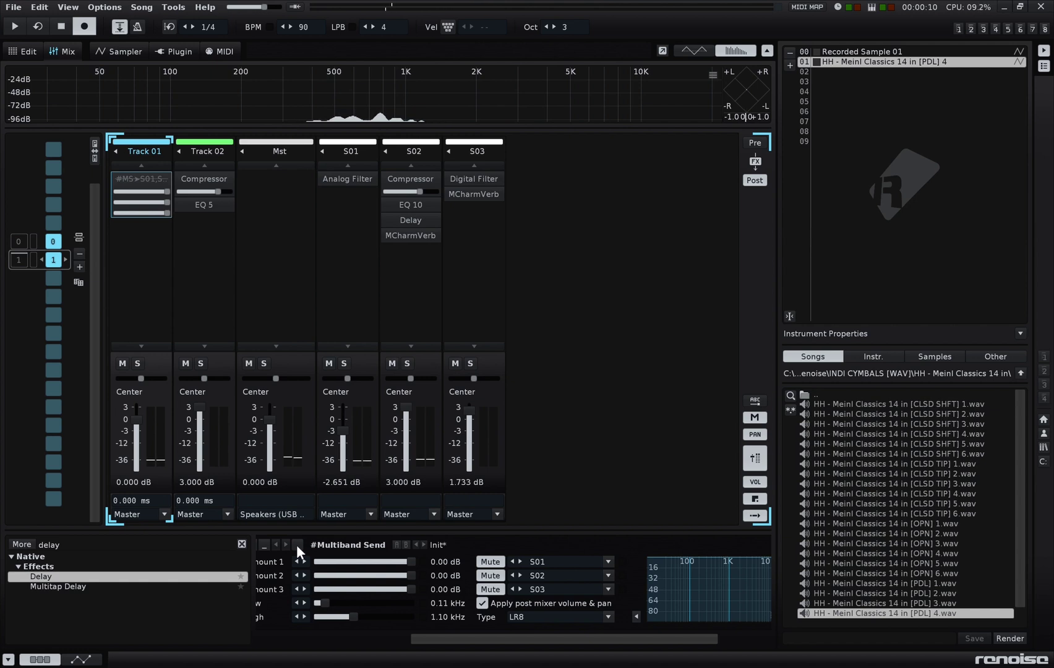
key("space")
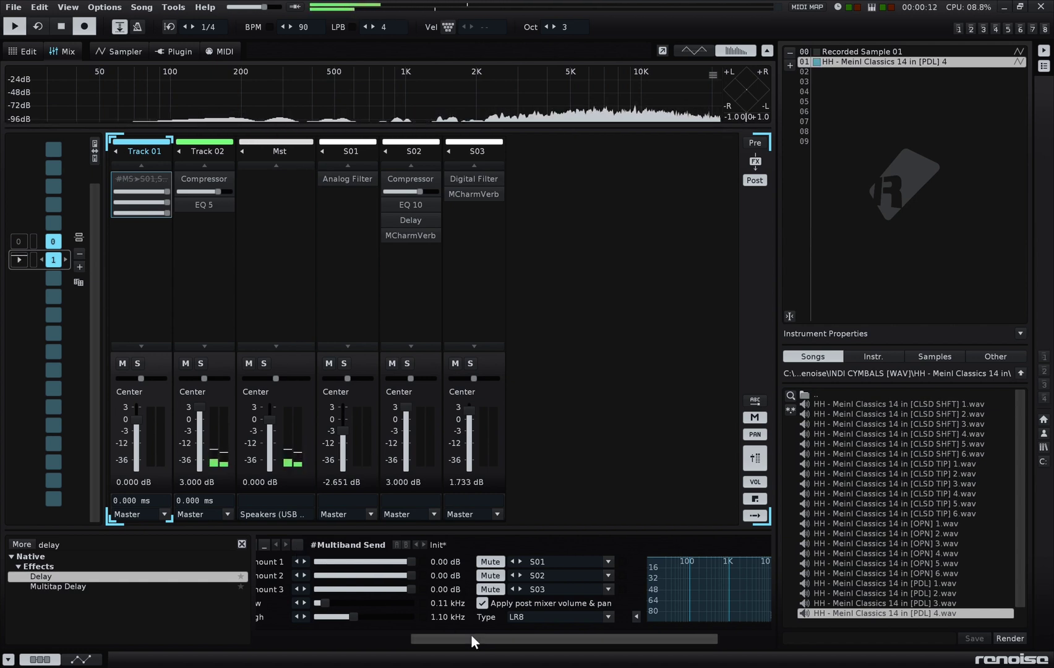
left_click_drag(470, 637, 437, 637)
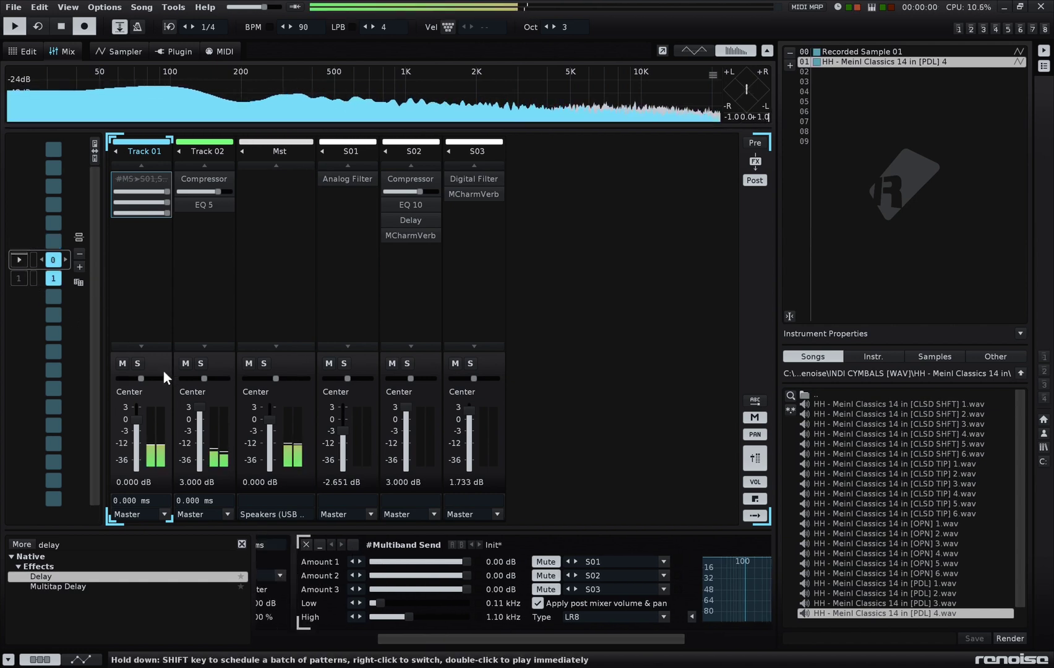
left_click(352, 545)
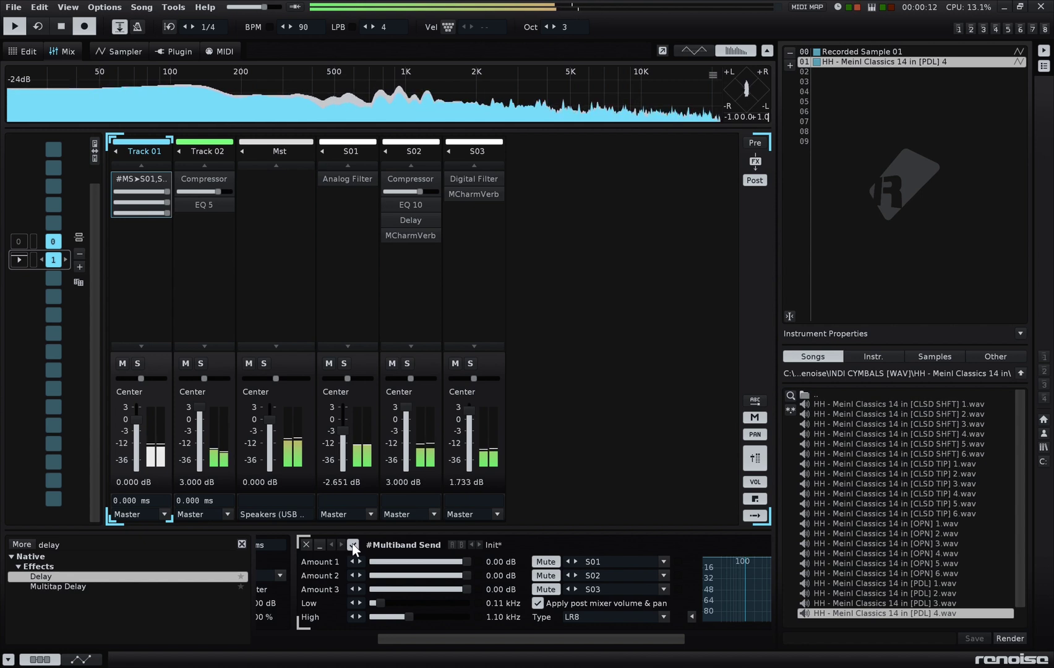
left_click(353, 544)
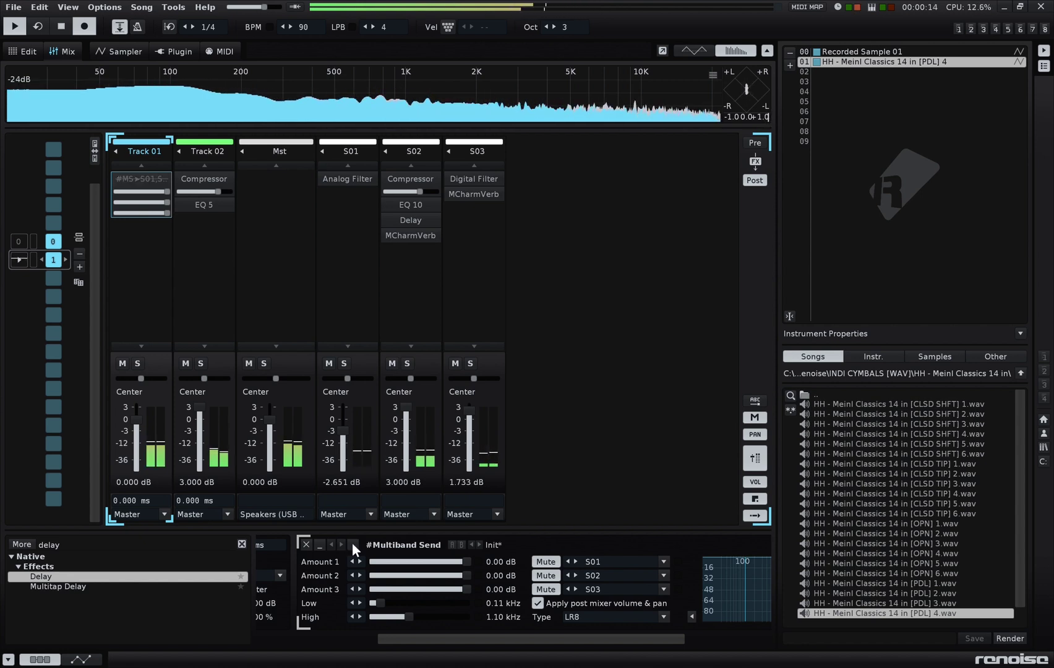
left_click(352, 545)
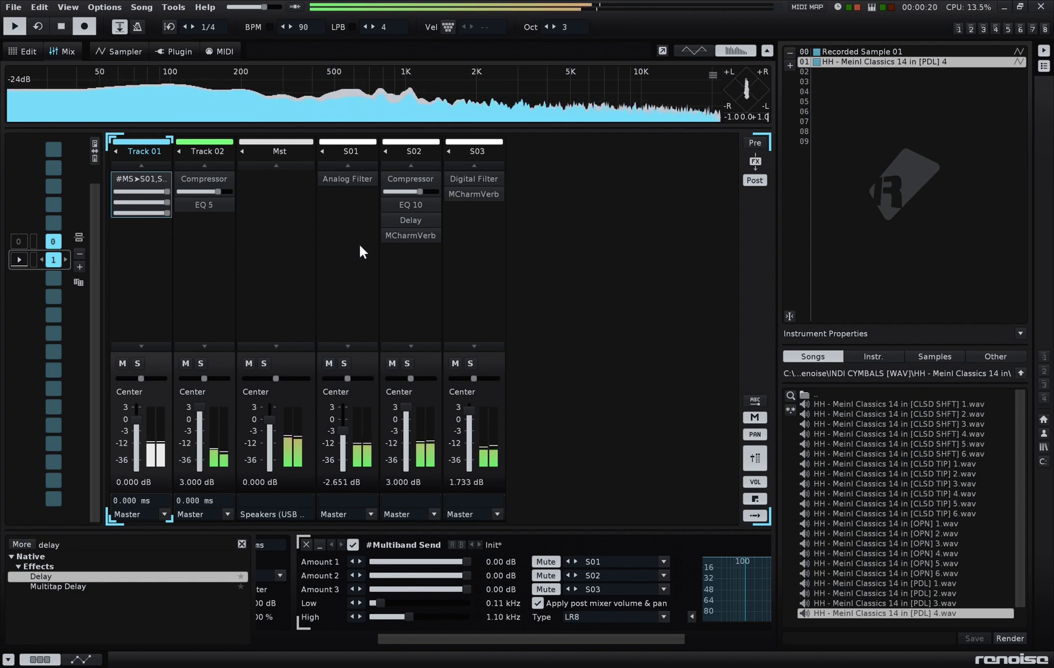
- Lower the cutoff of the Digital Filter on S03 to 6.63 kHz and audition S03 in solo
left_click(476, 178)
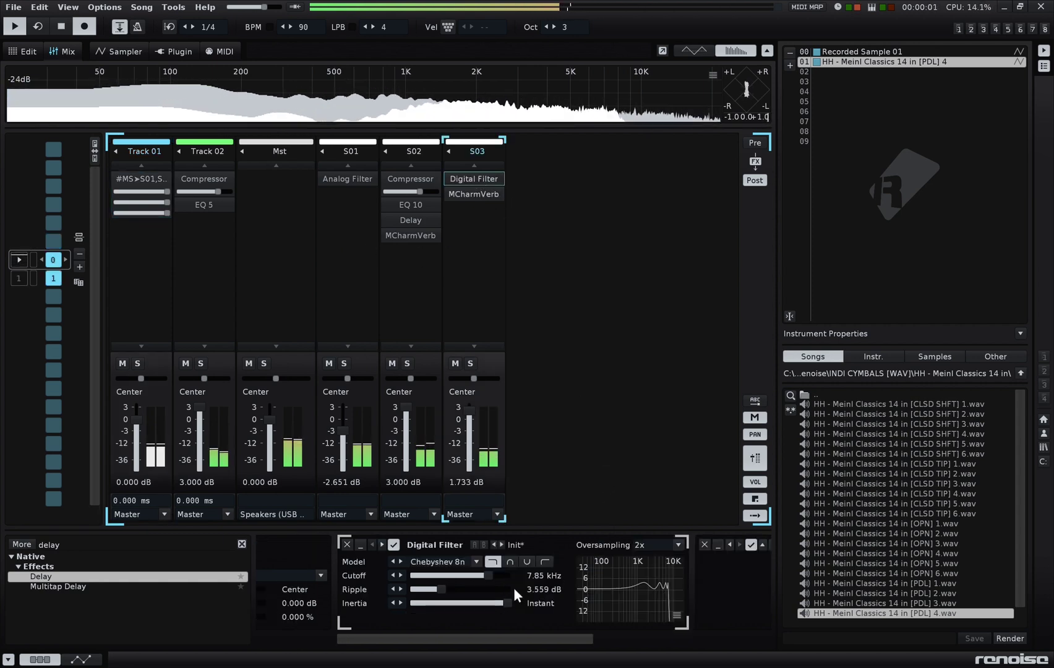
left_click_drag(488, 574, 480, 576)
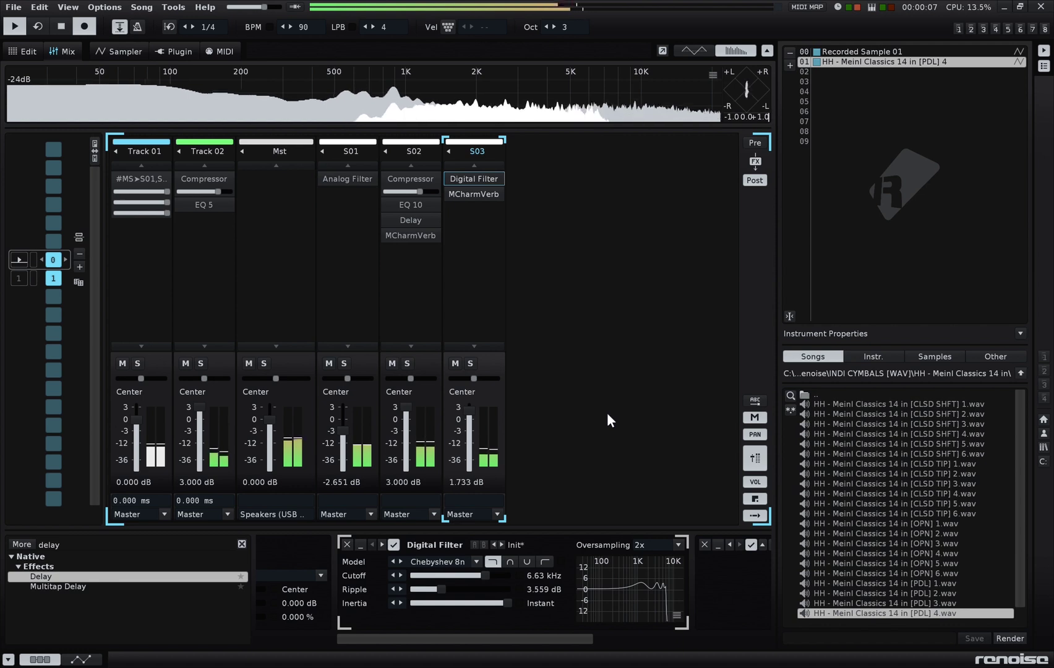
left_click(470, 363)
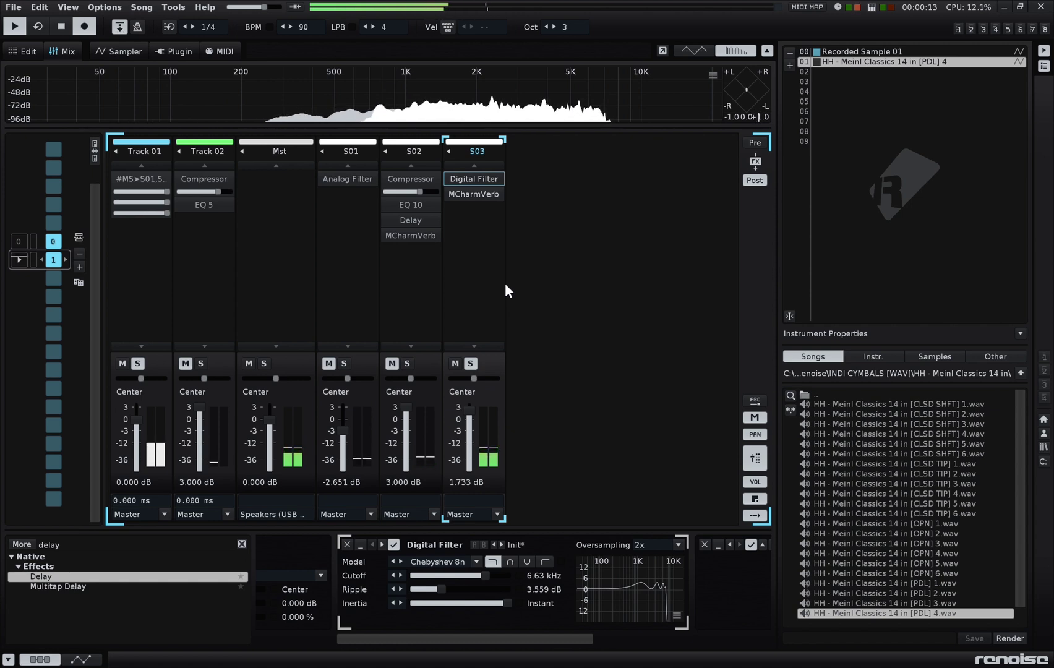
left_click(470, 363)
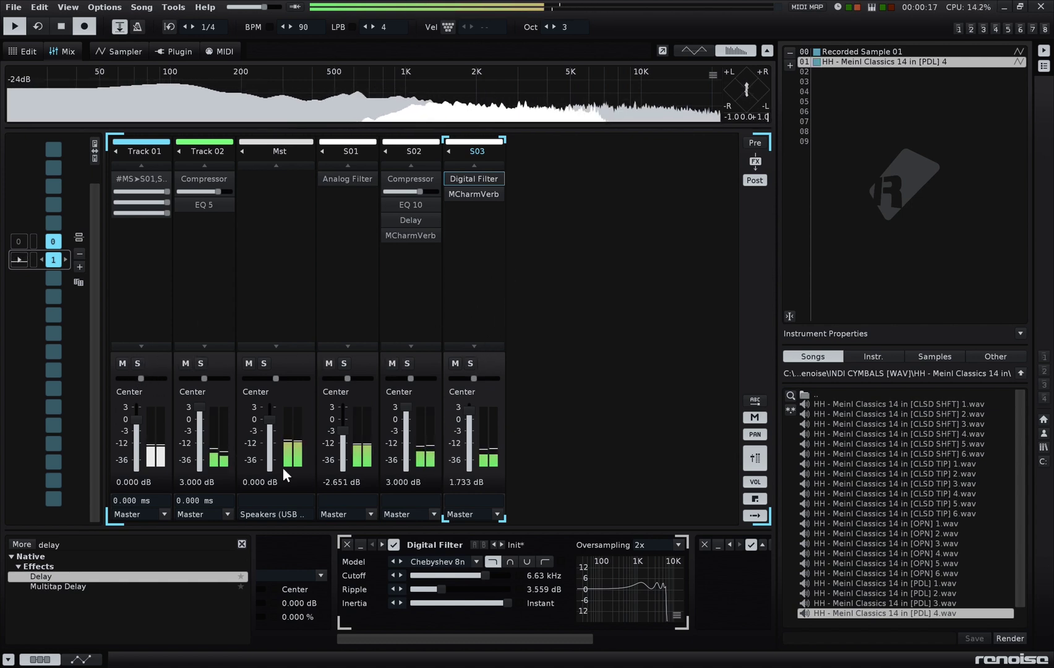
- Compare the mix with the Digital Filter on S03 bypassed and re-enabled, and reselect Track 01
left_click(394, 544)
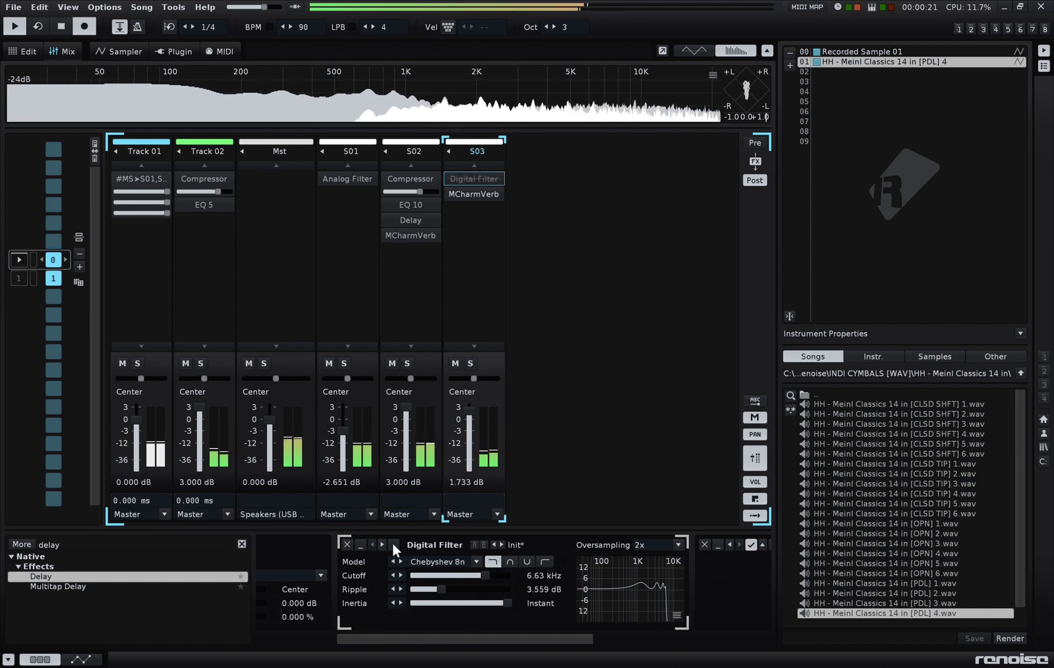
left_click(393, 544)
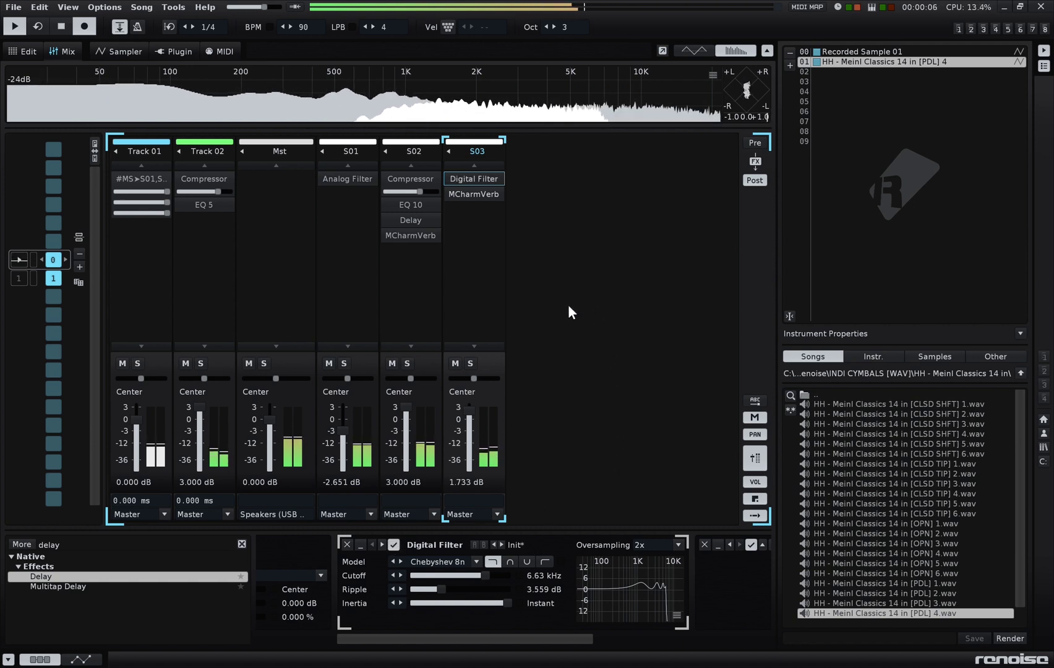
left_click(149, 273)
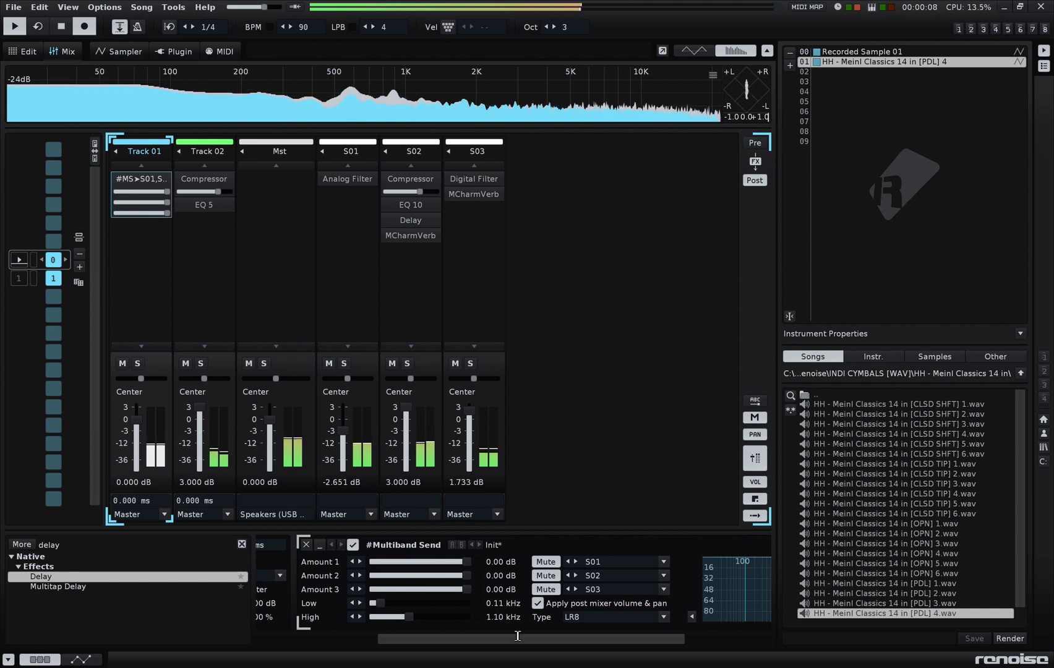
- Switch all three bands of Track 01's Multiband Send, feeding S01, S02 and S03, from Mute to Keep
left_click(546, 590)
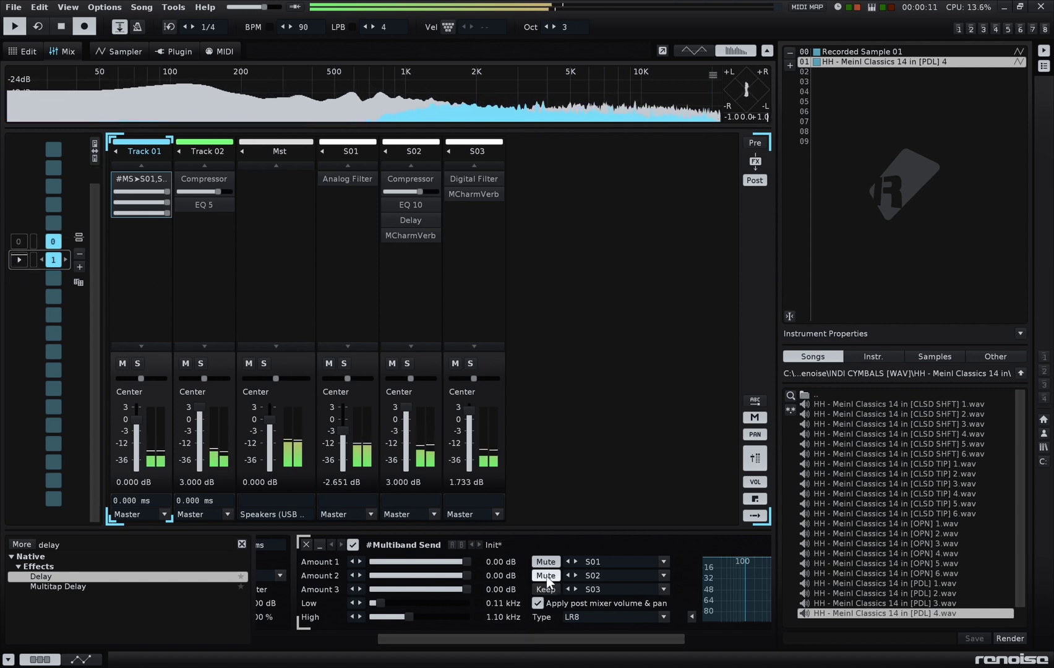
left_click(546, 576)
left_click(546, 562)
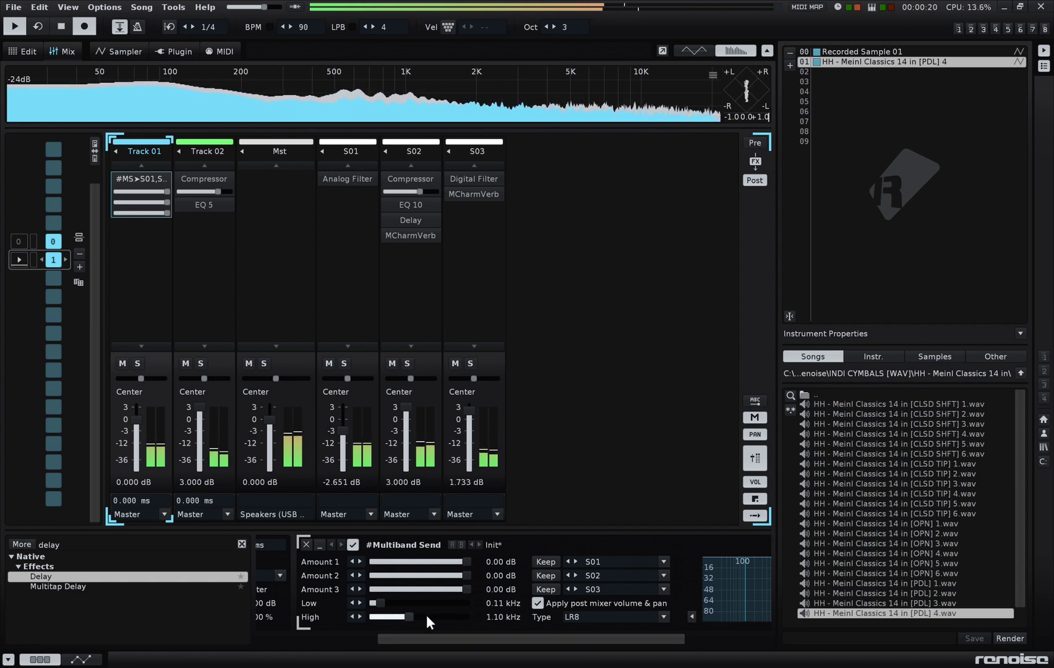
- Lower Track 01's post-effects volume to -4.177 dB
left_click_drag(416, 636, 554, 642)
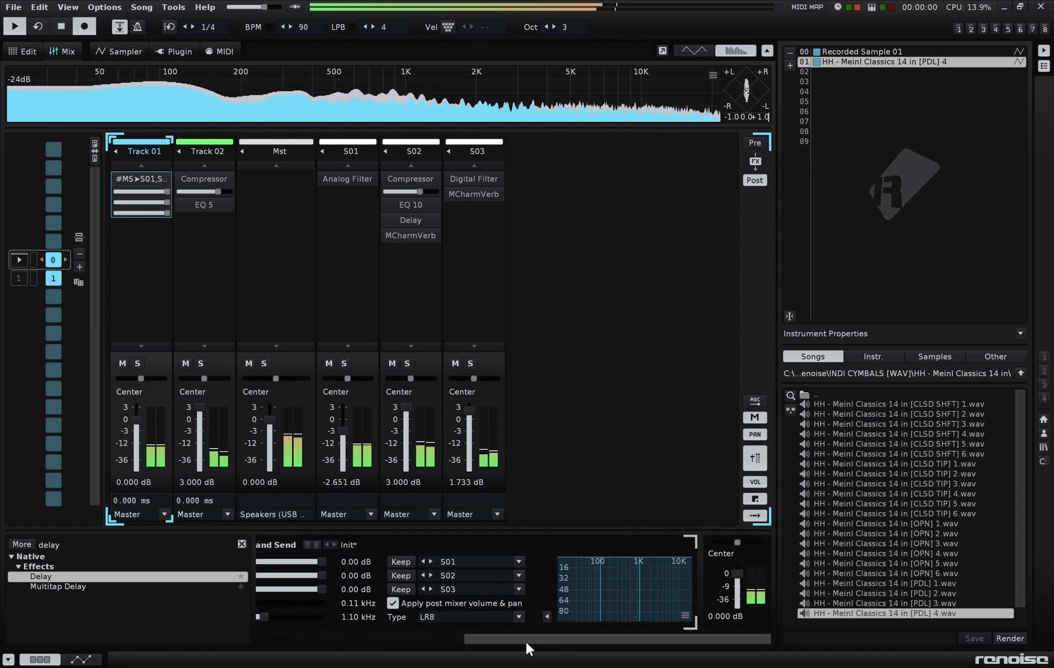
mouse_move(736, 577)
left_mouse_down()
mouse_move(736, 587)
mouse_move(733, 569)
left_mouse_up()
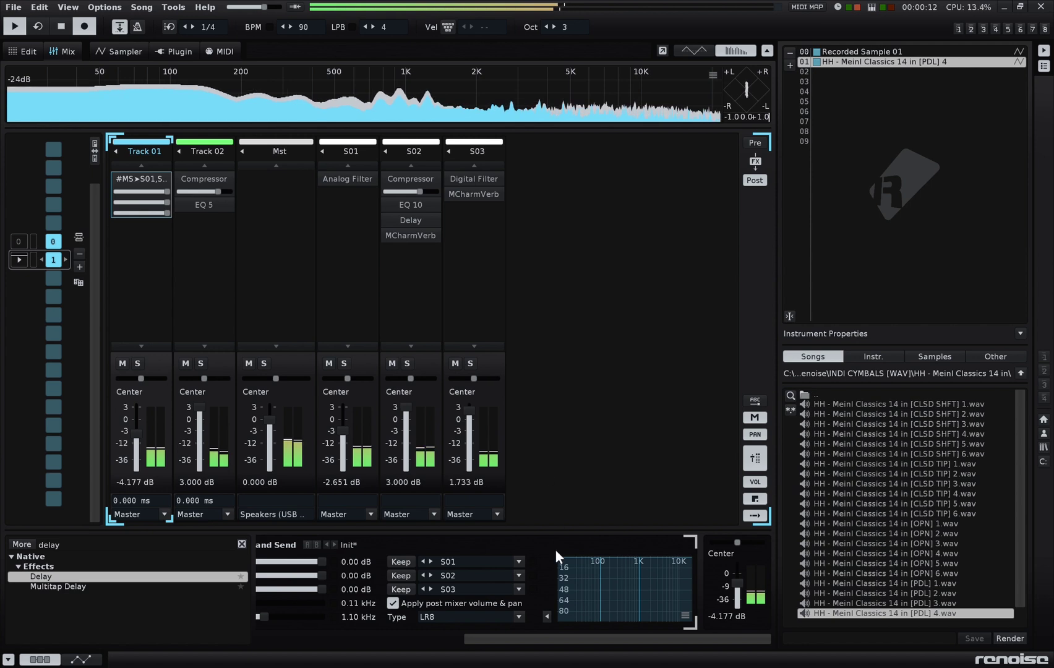
left_click_drag(568, 639, 248, 638)
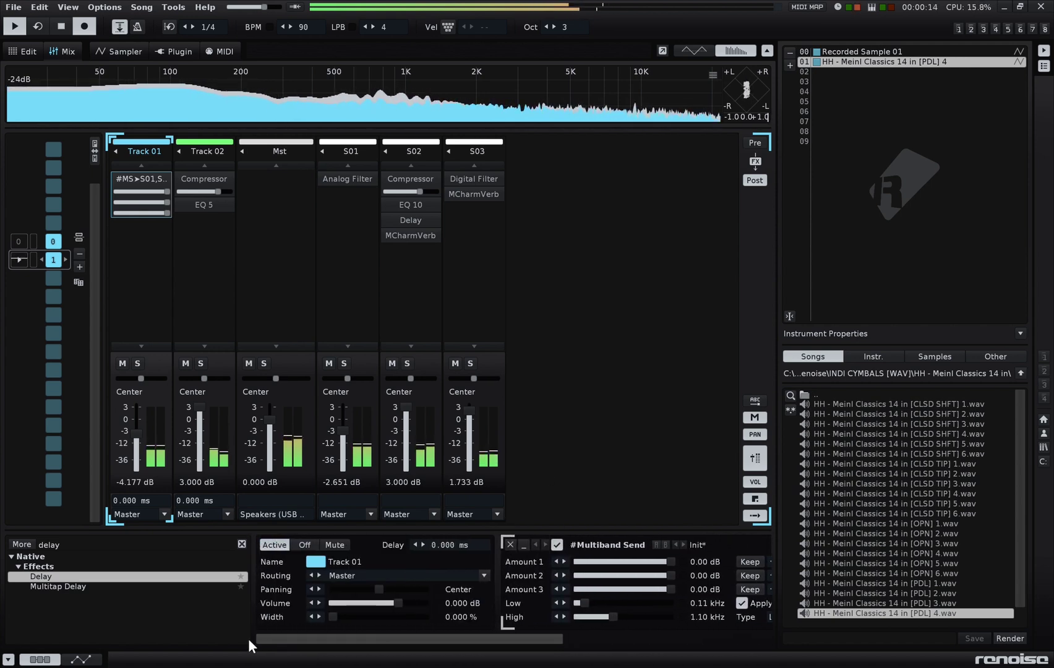
- Insert a new empty track directly after Track 02, ahead of the master track
left_click(204, 205)
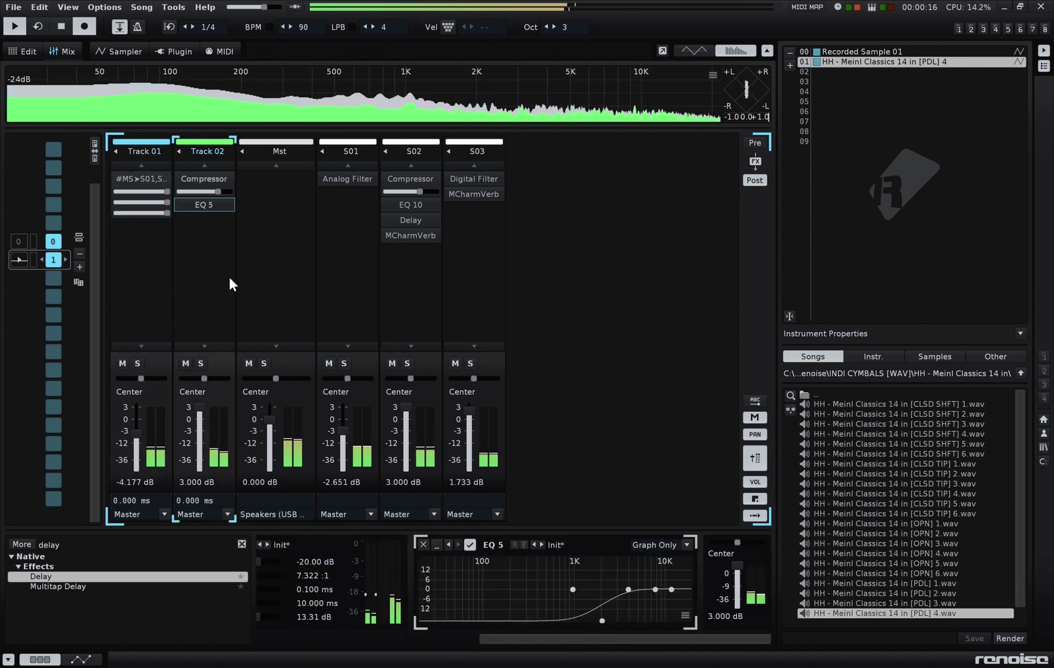
key("ctrl+t")
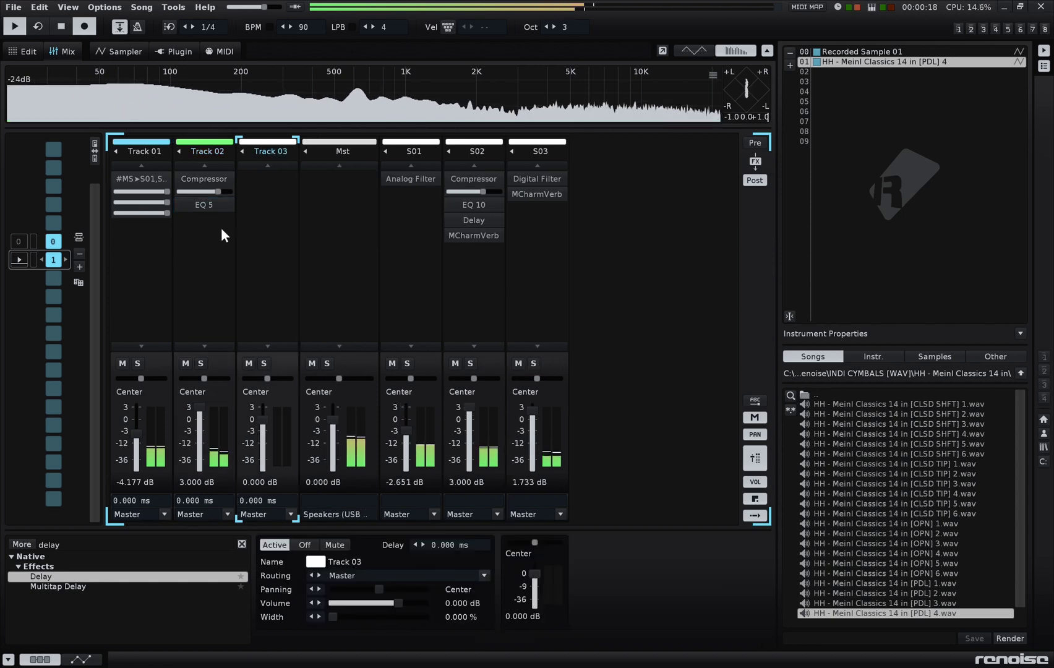
left_click_drag(131, 154, 133, 154)
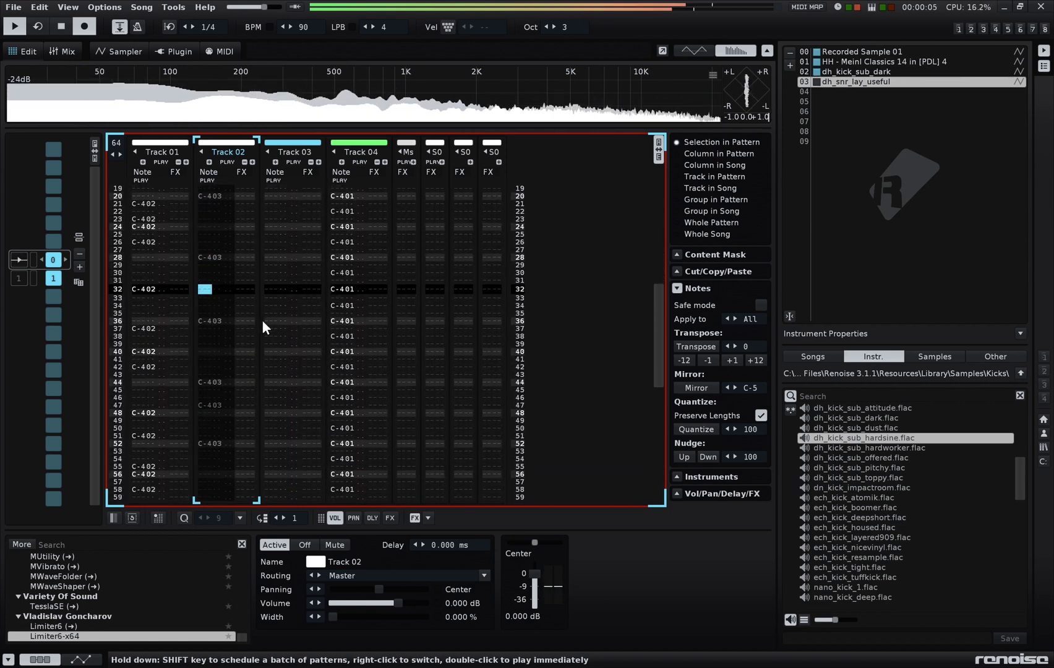
- Show the mixer and examine the EQ 5 and Hydra devices in Track 01's effect chain
left_click(66, 53)
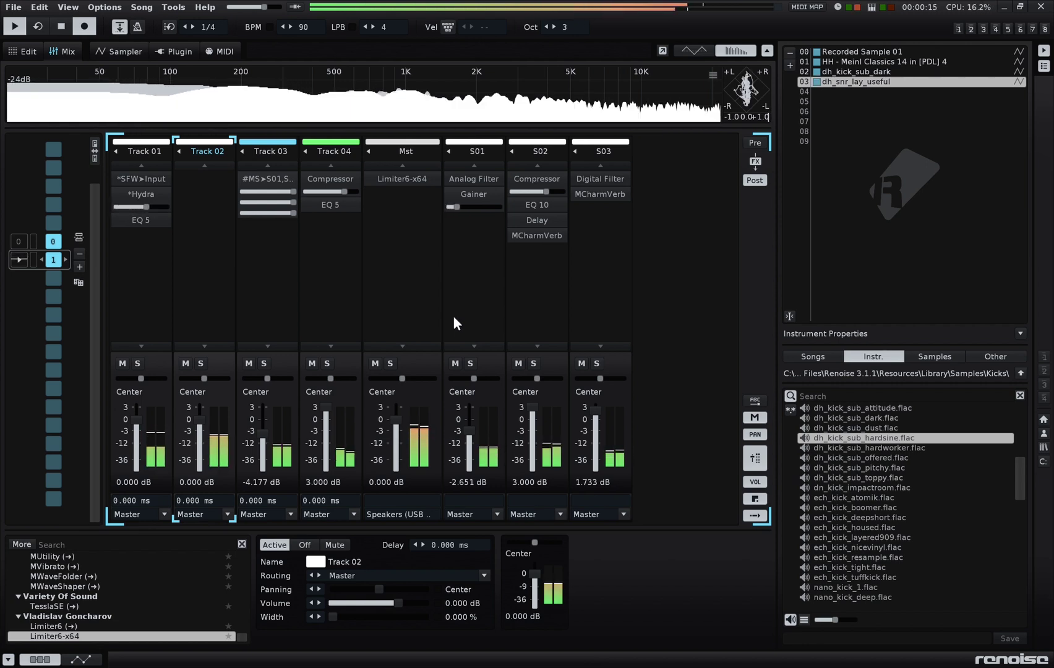
left_click(161, 287)
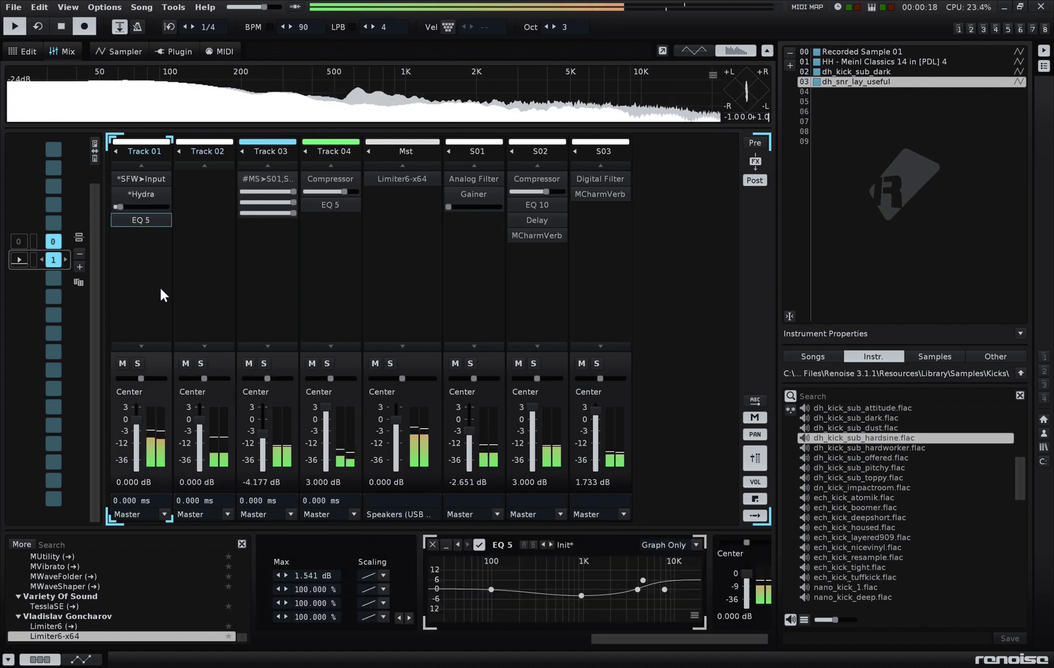
left_click(132, 193)
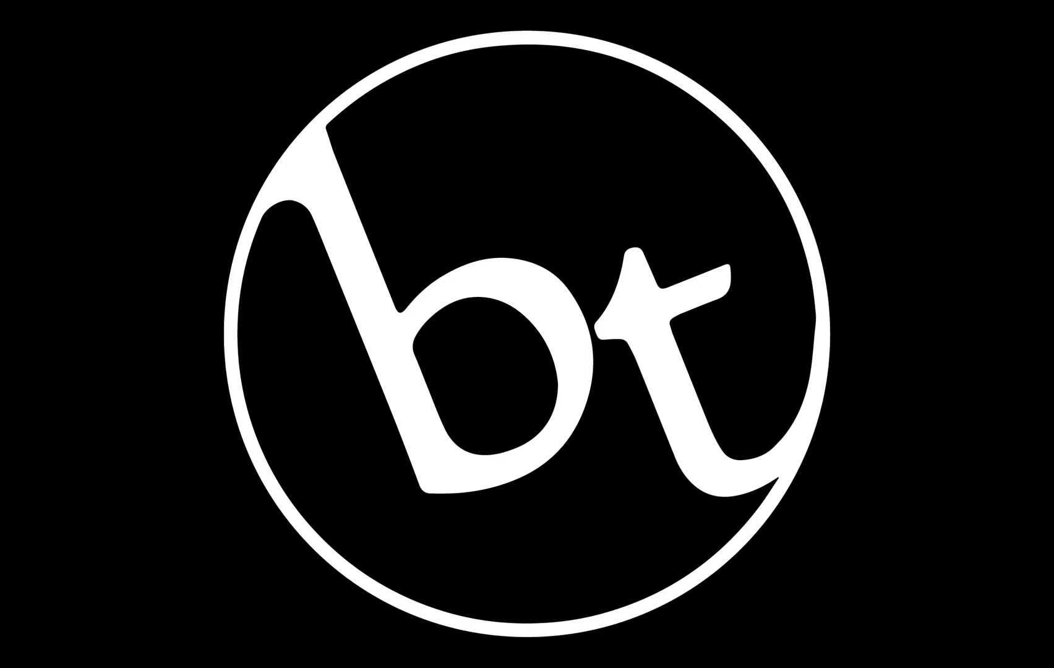